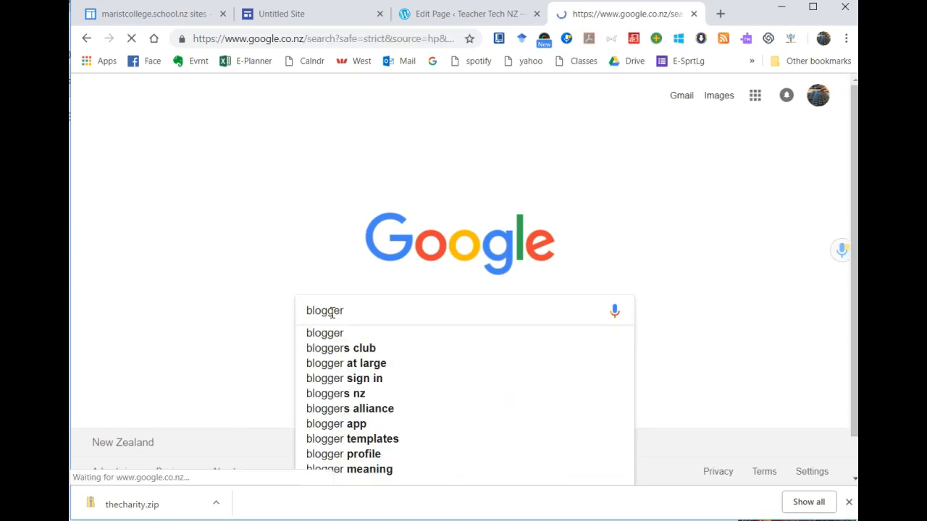
- Open Blogger from the search results and look through the published Marist Year 9 Computing blog
click(243, 202)
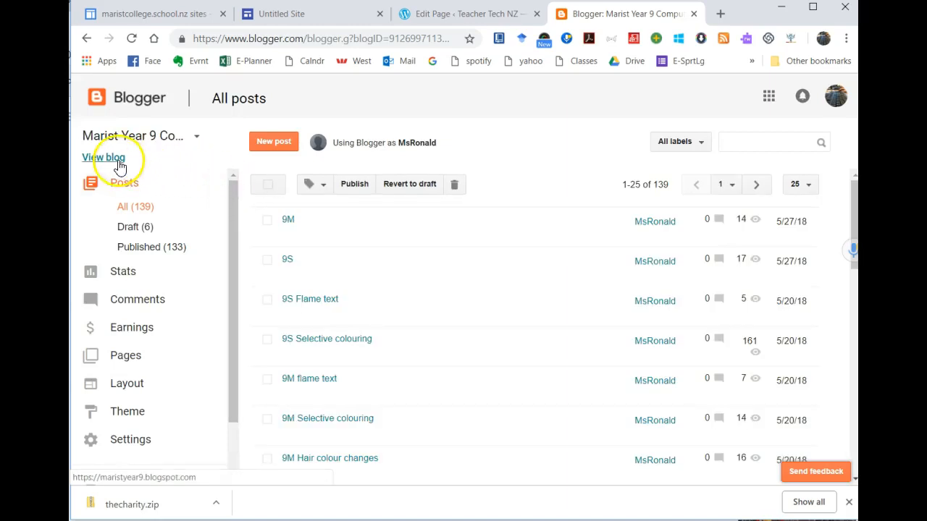
click(119, 162)
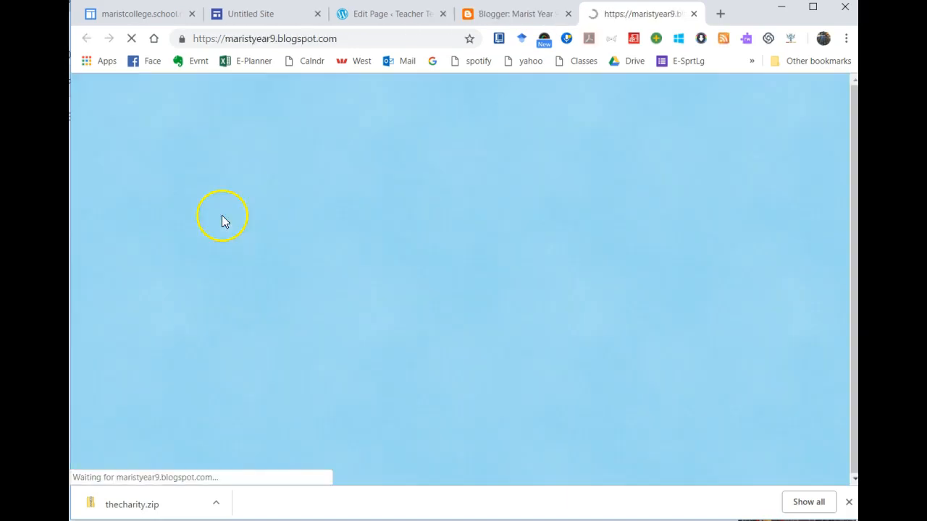
scroll(464, 239, down, 6)
scroll(487, 247, down, 15)
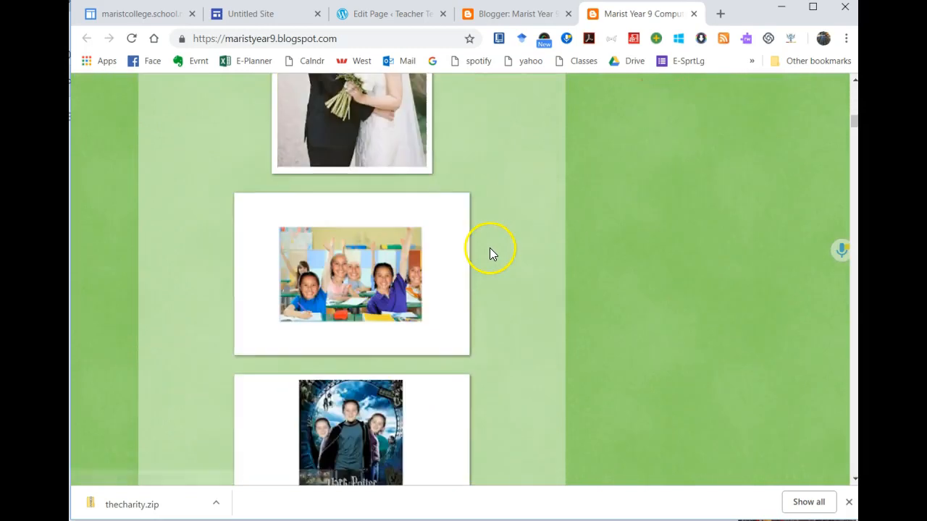
scroll(495, 259, up, 19)
scroll(490, 267, up, 2)
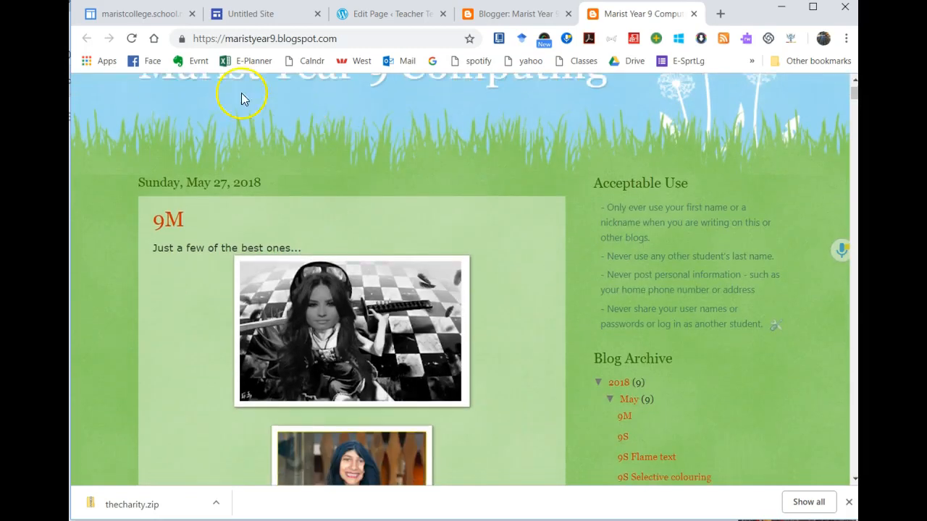
click(693, 14)
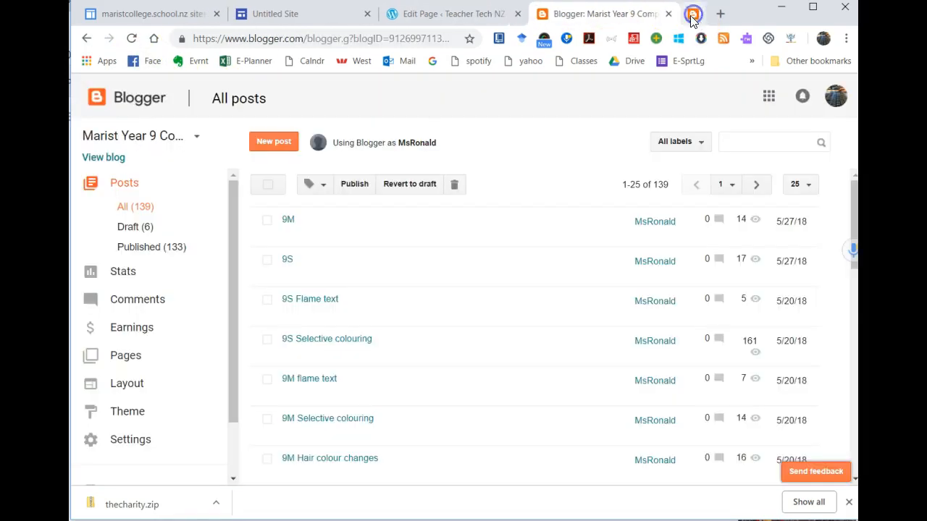
- Switch to the existing blog named My blog and look through its published posts
click(194, 137)
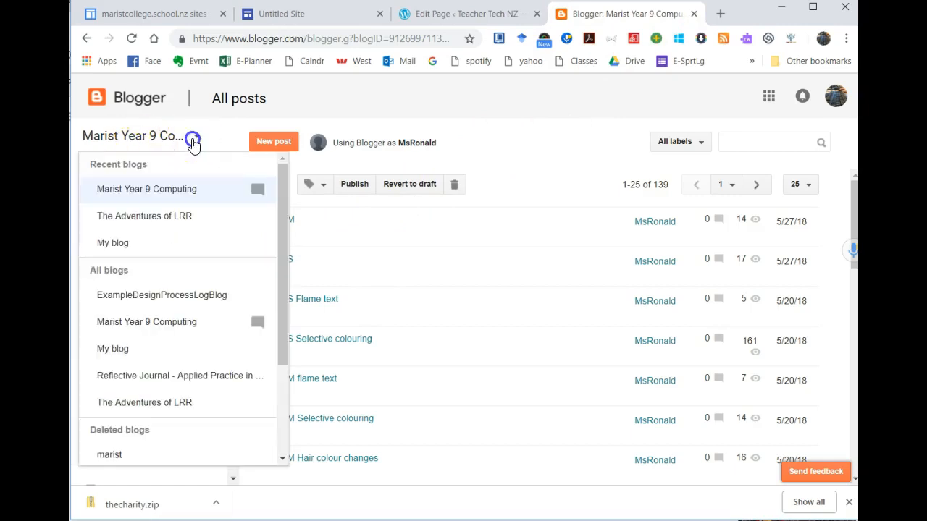
click(124, 350)
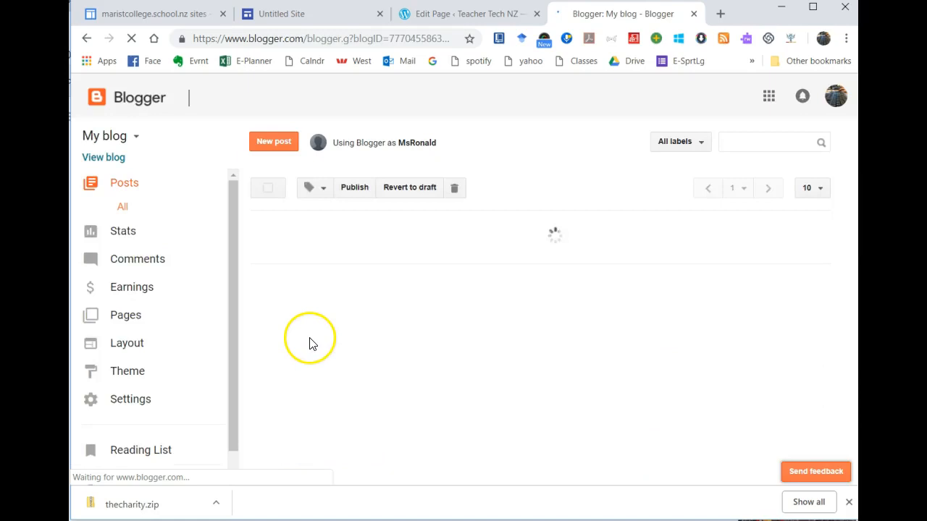
click(103, 157)
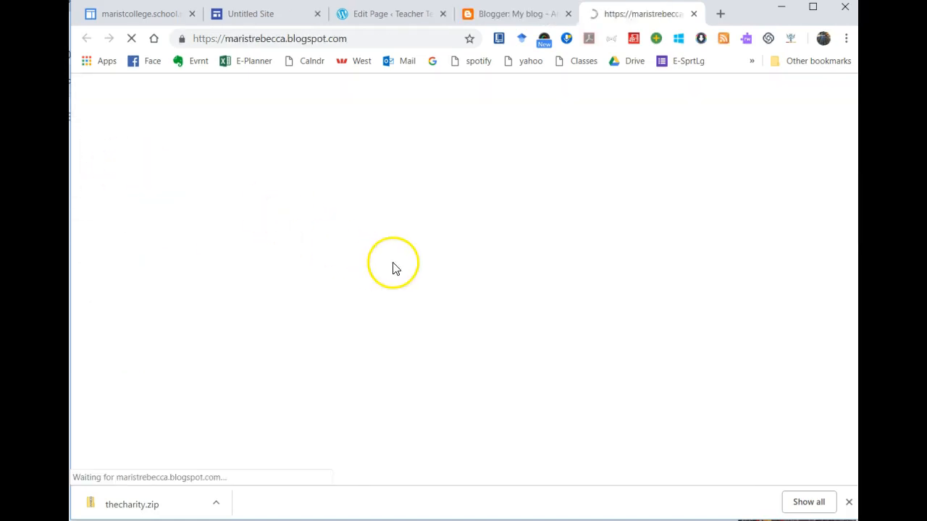
scroll(418, 303, down, 5)
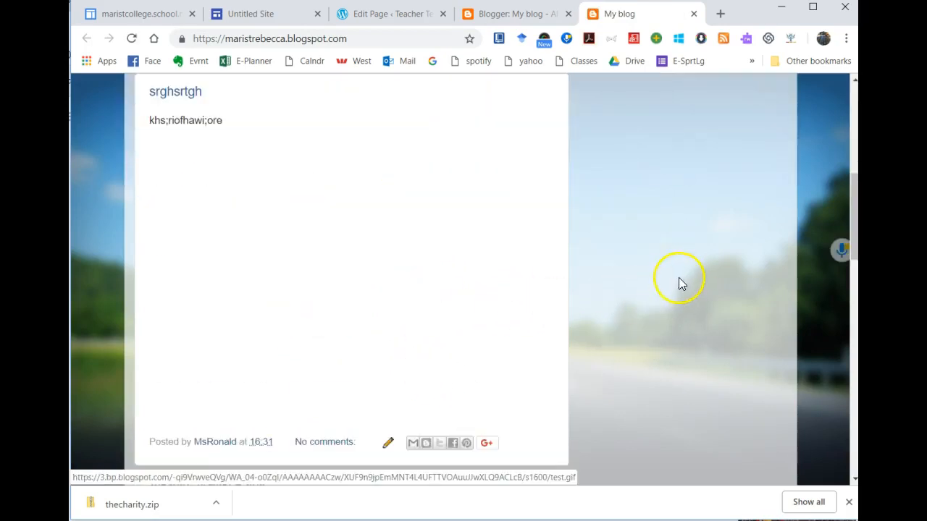
scroll(554, 306, down, 6)
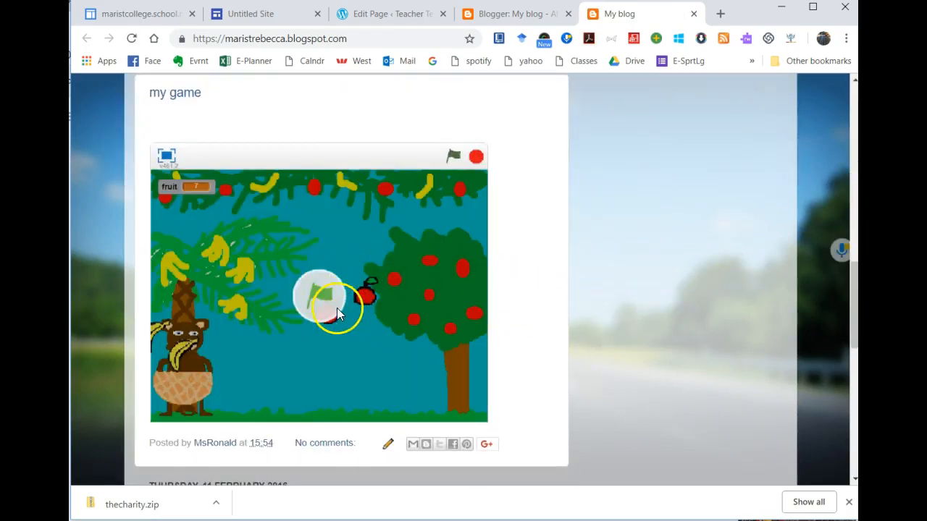
scroll(472, 310, up, 10)
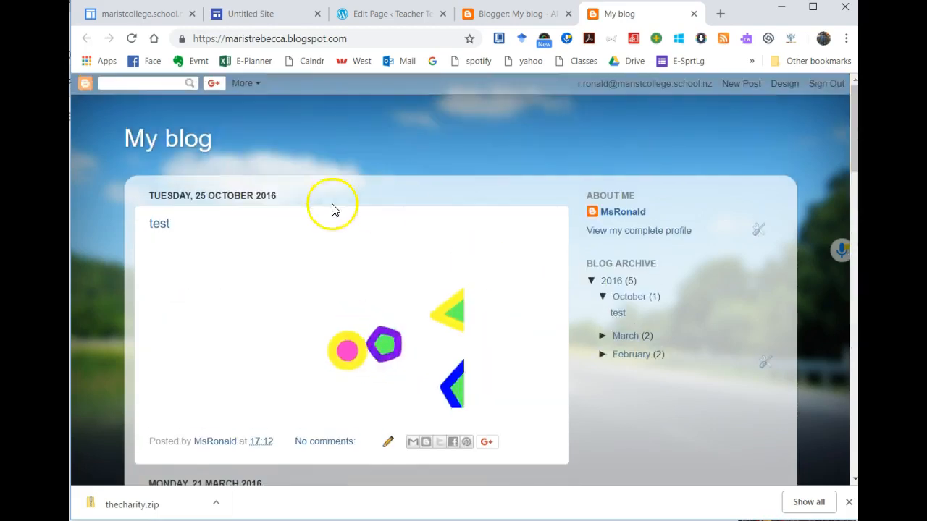
click(692, 13)
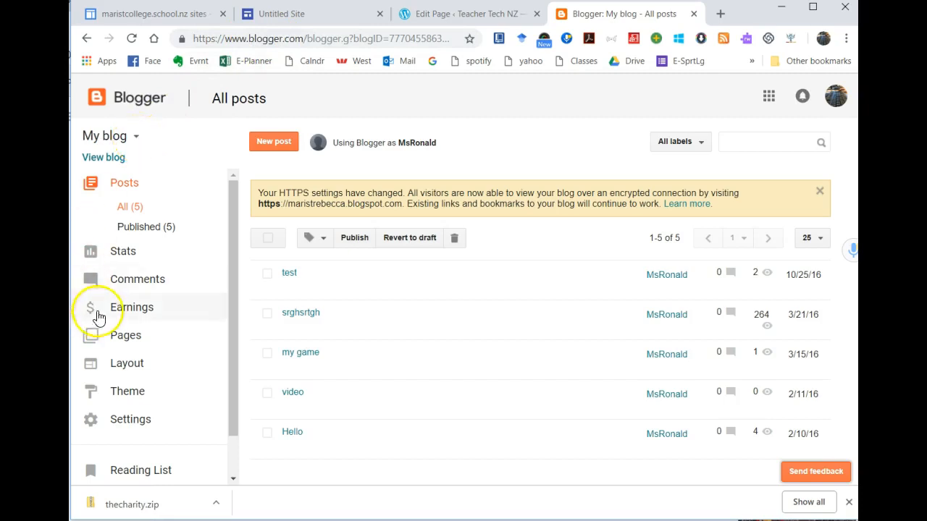
- Start a new blog titled "My blog" with the address customaddressRR2018.blogspot.com
click(137, 139)
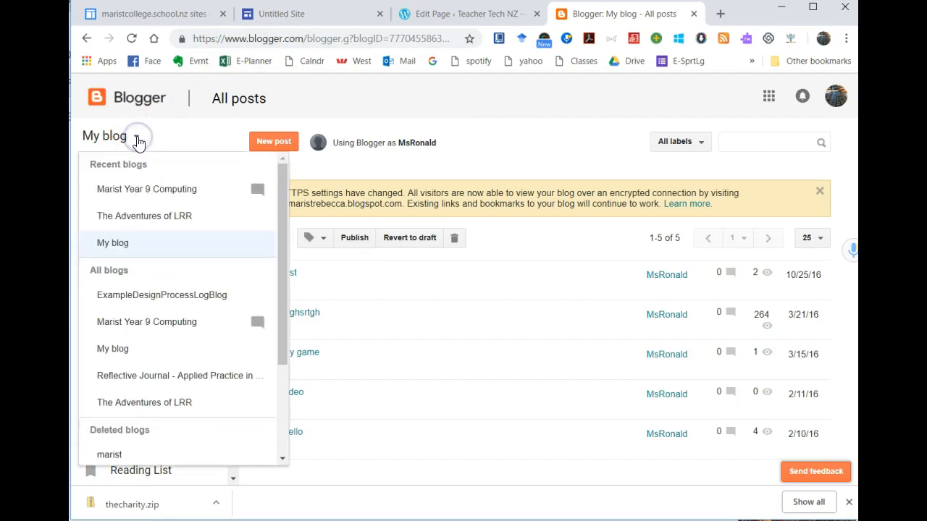
scroll(163, 327, down, 2)
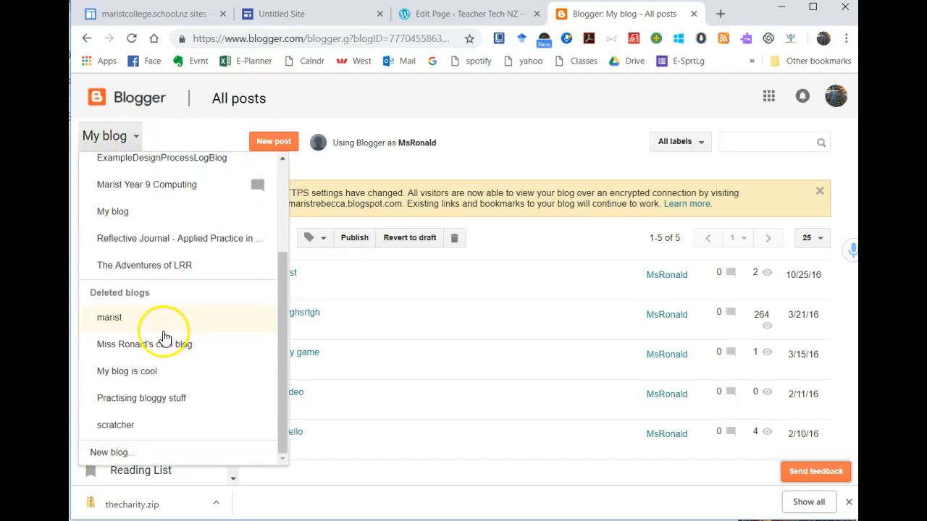
click(114, 453)
click(359, 184)
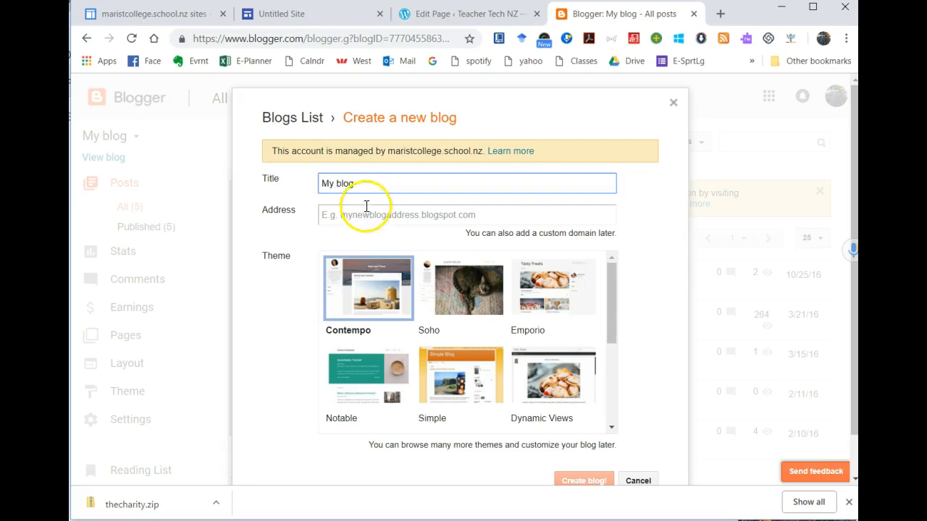
click(367, 211)
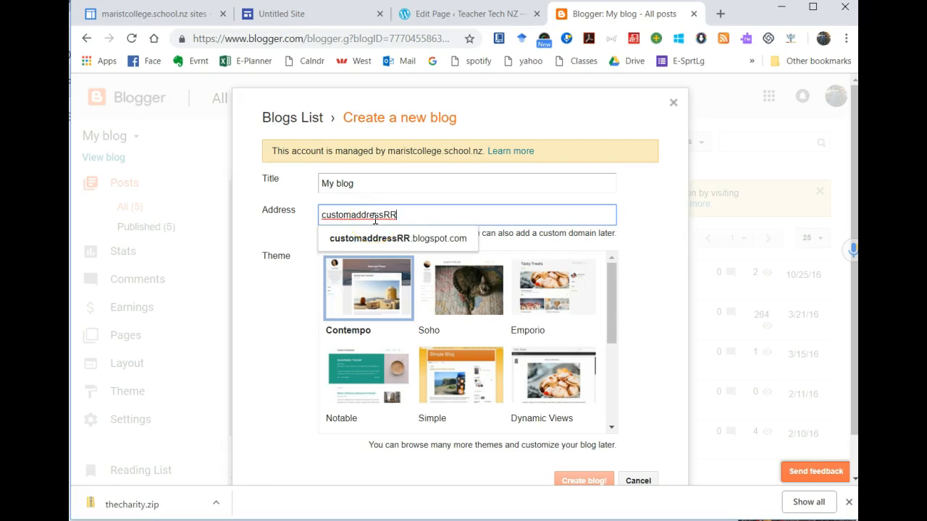
click(401, 218)
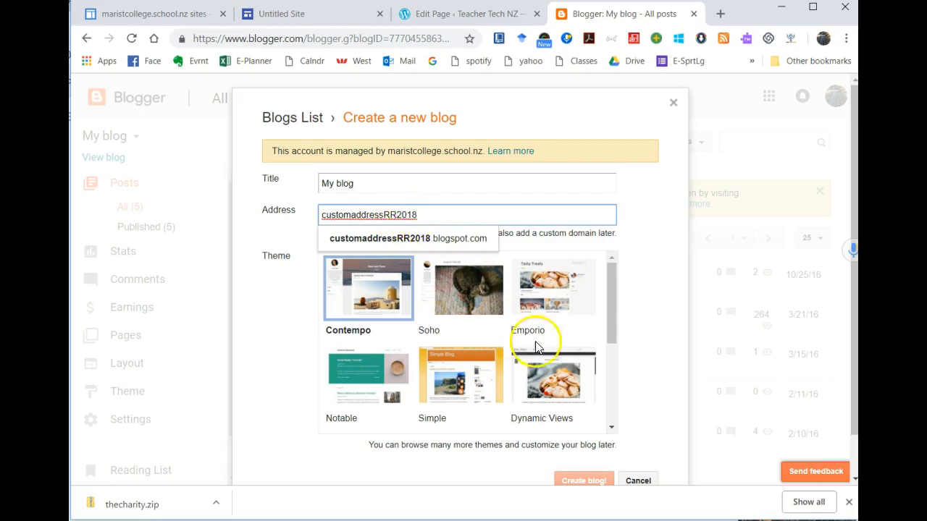
- Create the blog with the Awesome Inc. theme and view its published page
mouse_move(612, 307)
mouse_down()
mouse_move(615, 376)
mouse_move(616, 296)
mouse_up()
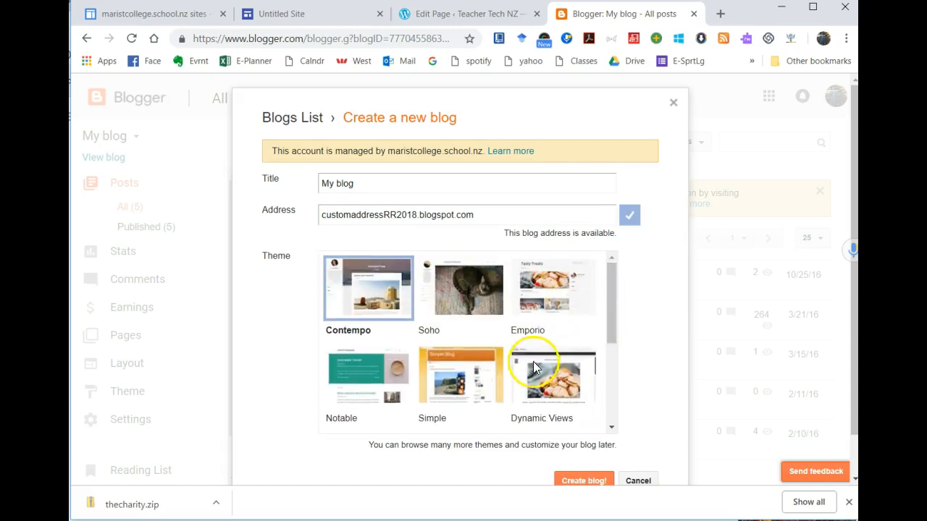
scroll(467, 370, down, 3)
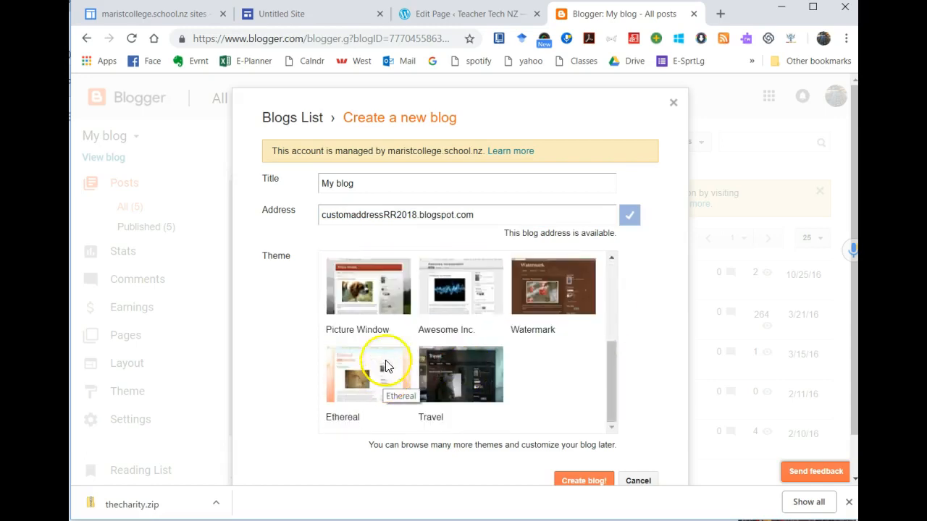
click(472, 299)
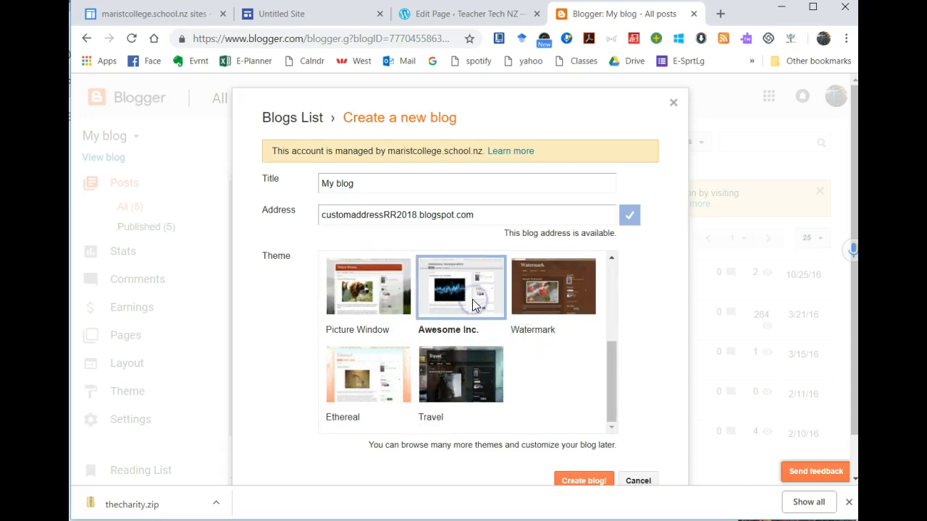
click(598, 483)
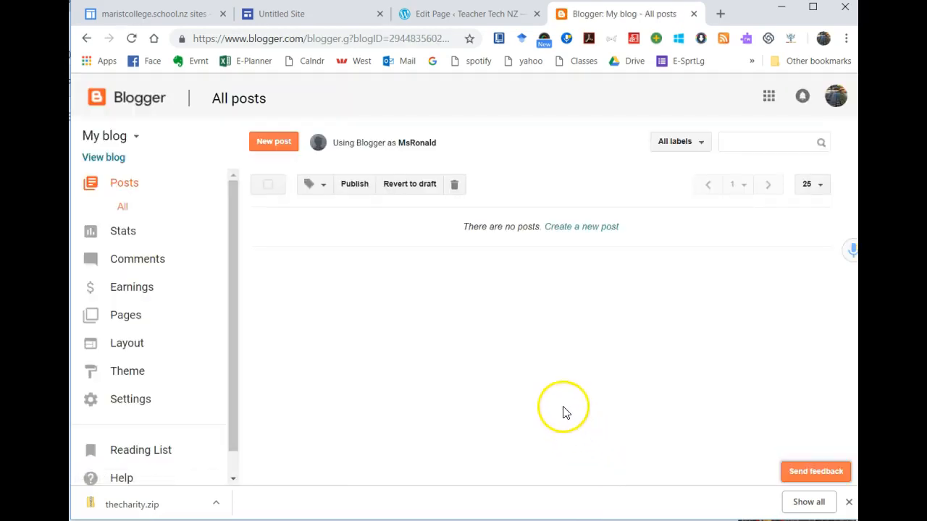
click(116, 159)
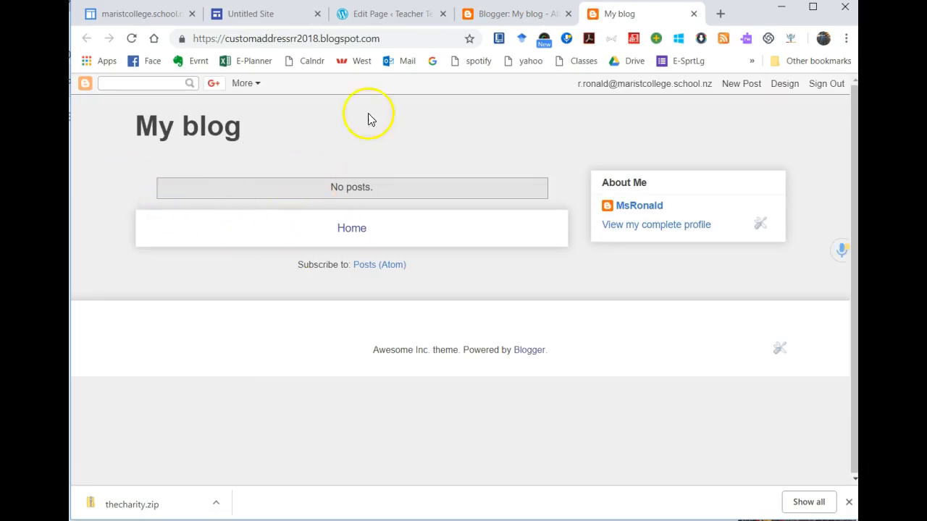
- Create a new post titled "My first post" with the body text "Here is some text"
click(494, 13)
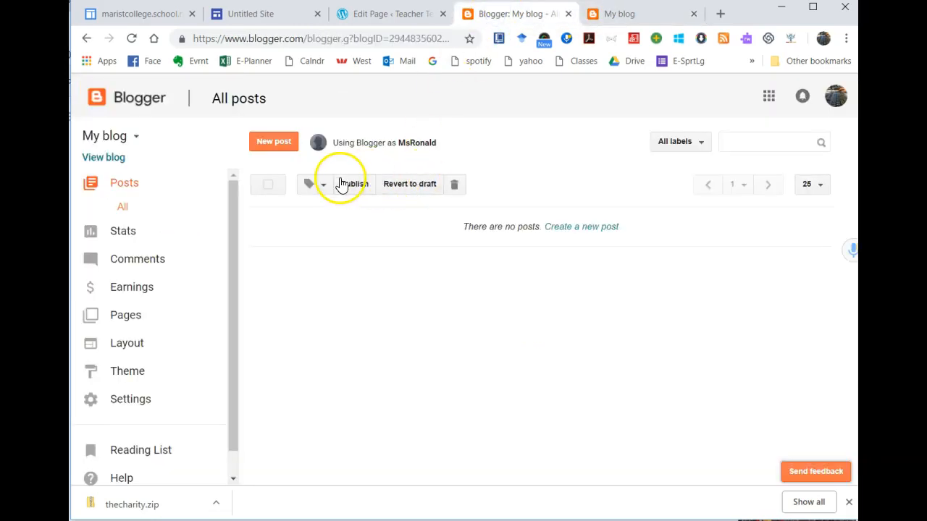
click(282, 146)
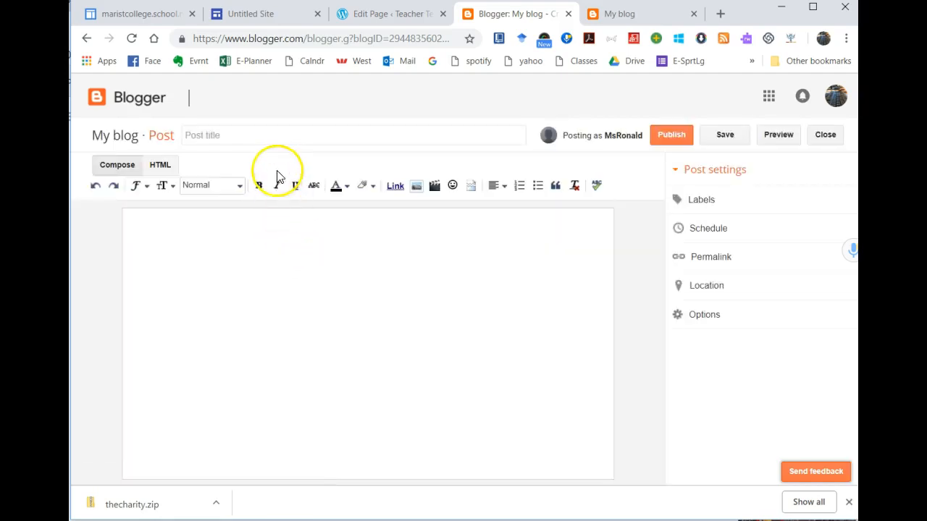
click(268, 138)
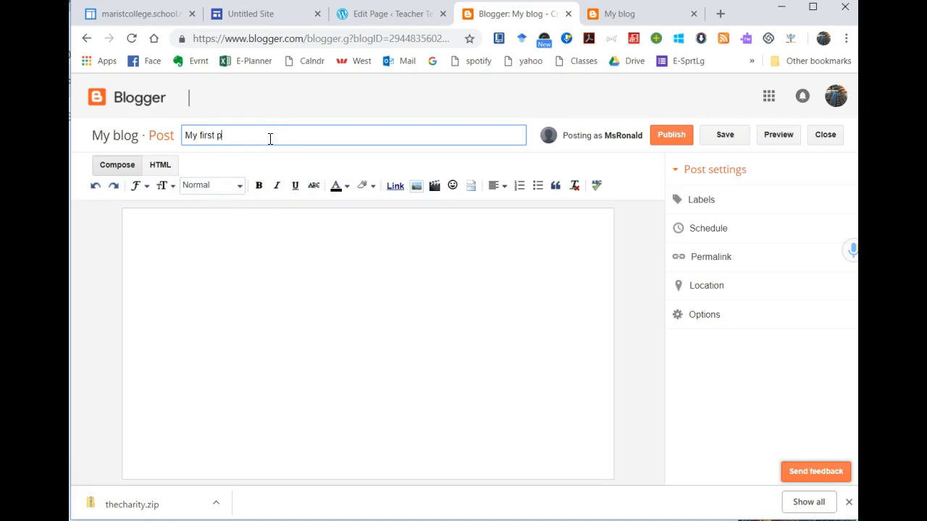
click(292, 241)
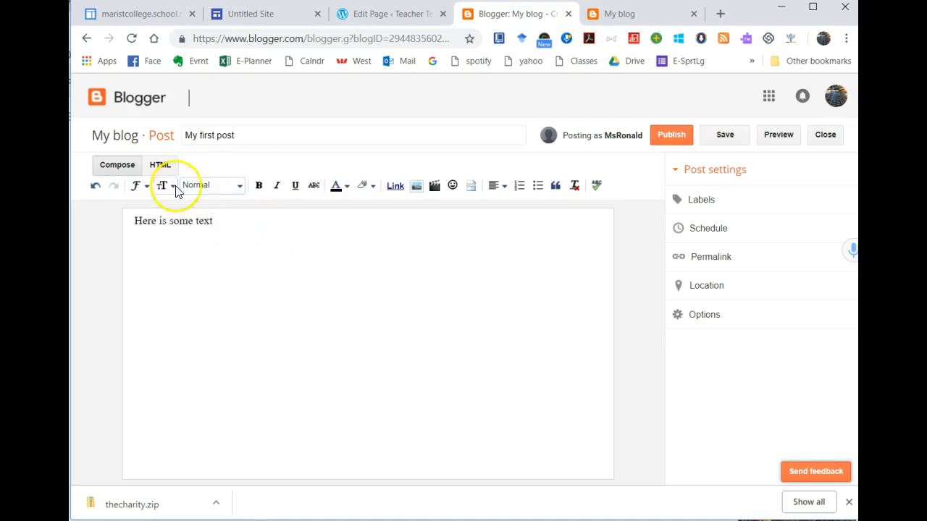
- Change the whole line of body text to a sans-serif font and set its size to Large
click(145, 189)
click(347, 244)
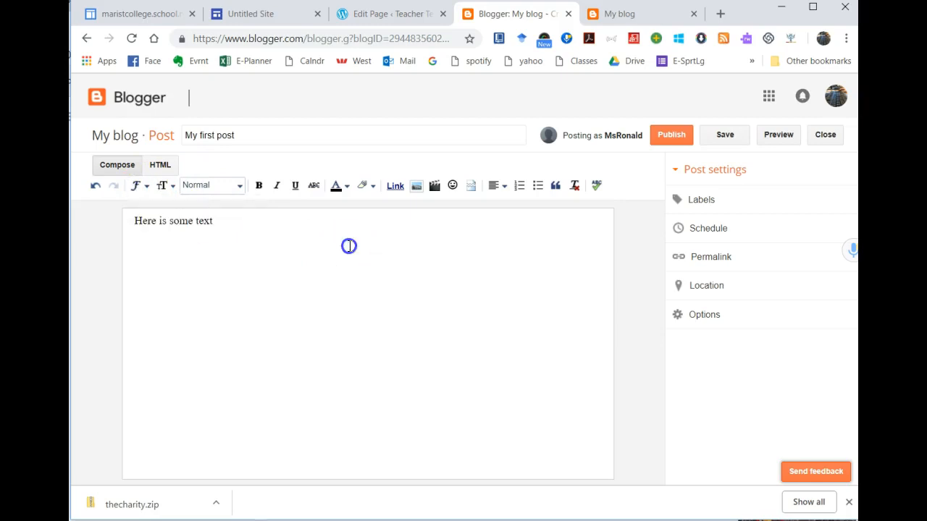
click(182, 222)
triple_click(181, 222)
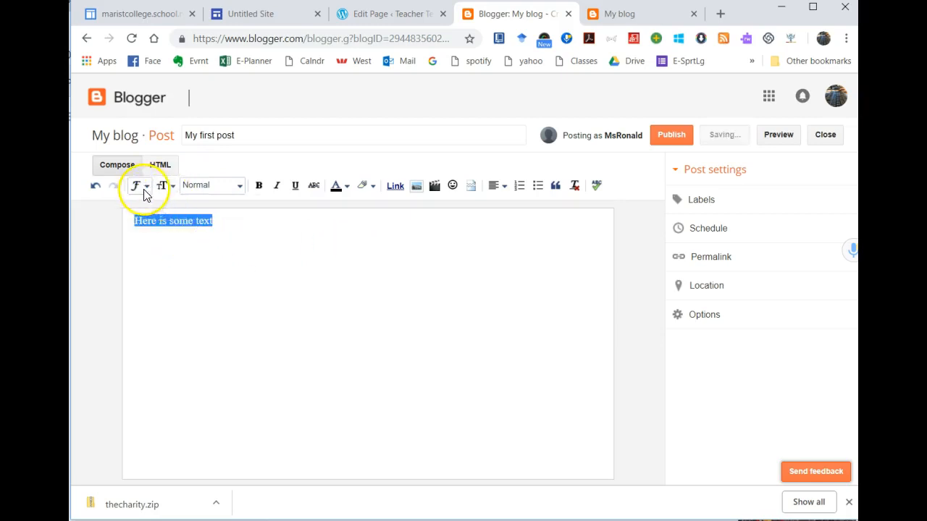
click(145, 192)
click(164, 229)
click(165, 190)
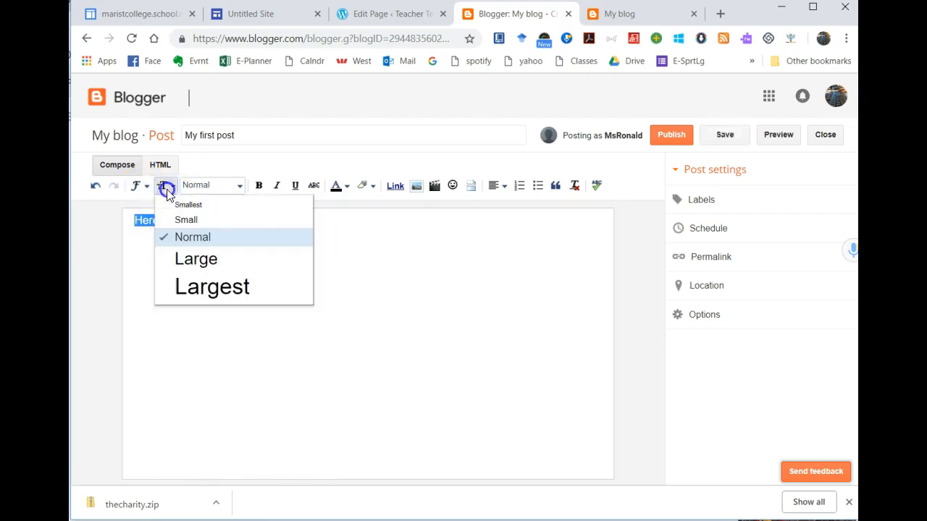
click(196, 258)
click(297, 235)
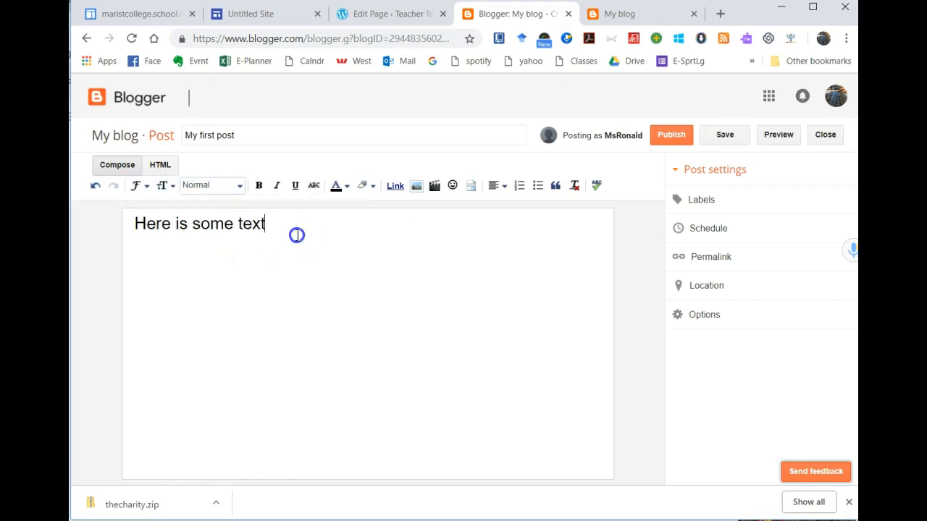
- Upload Capture3.PNG from the desktop folder "images to file" and insert it into the post below the text
click(416, 187)
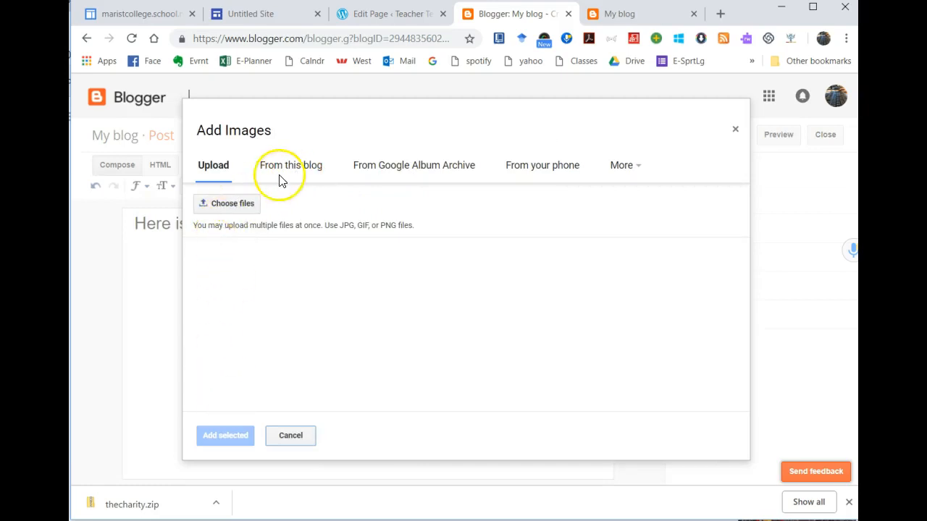
click(235, 212)
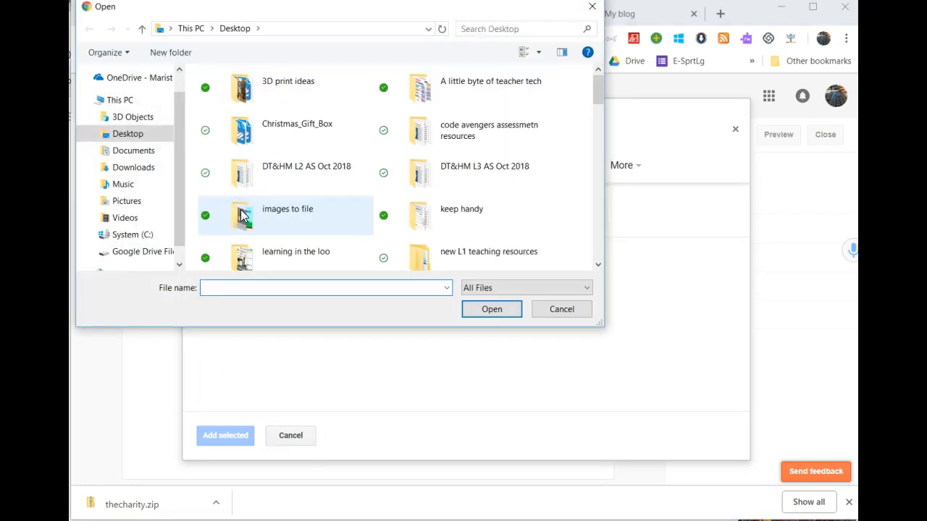
double_click(275, 220)
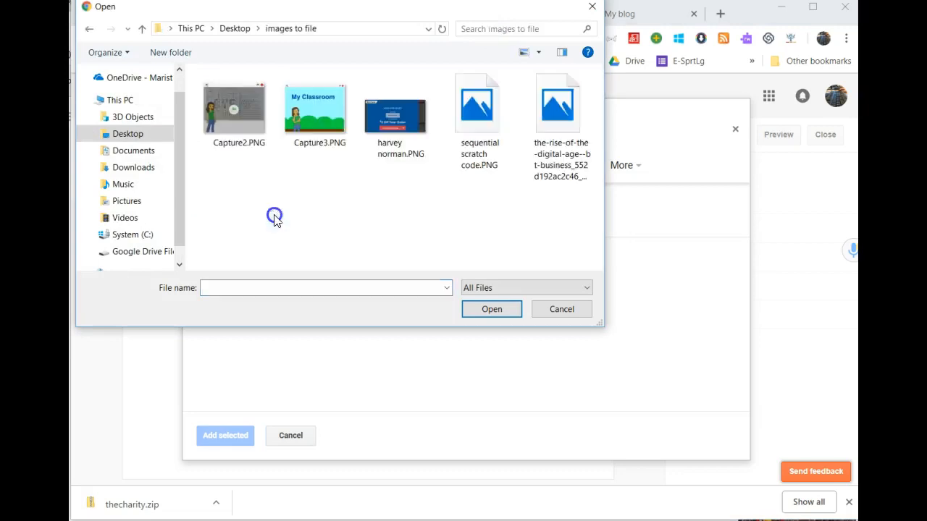
double_click(310, 118)
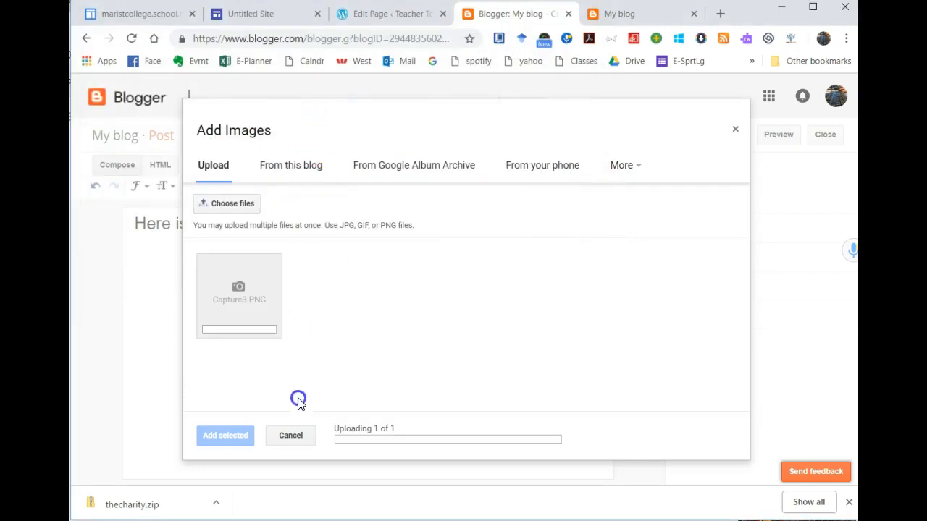
click(246, 438)
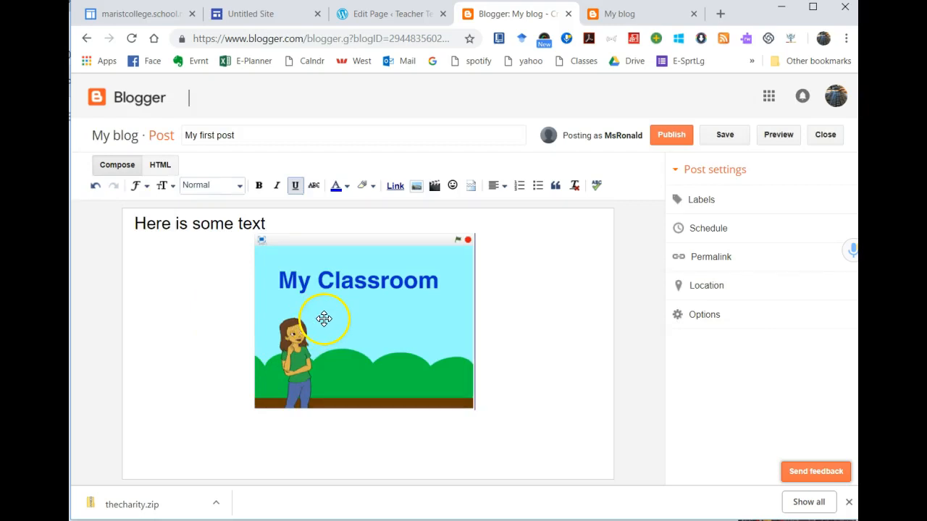
- Resize the My Classroom image in the post to Large and align it left
drag(320, 316, 337, 350)
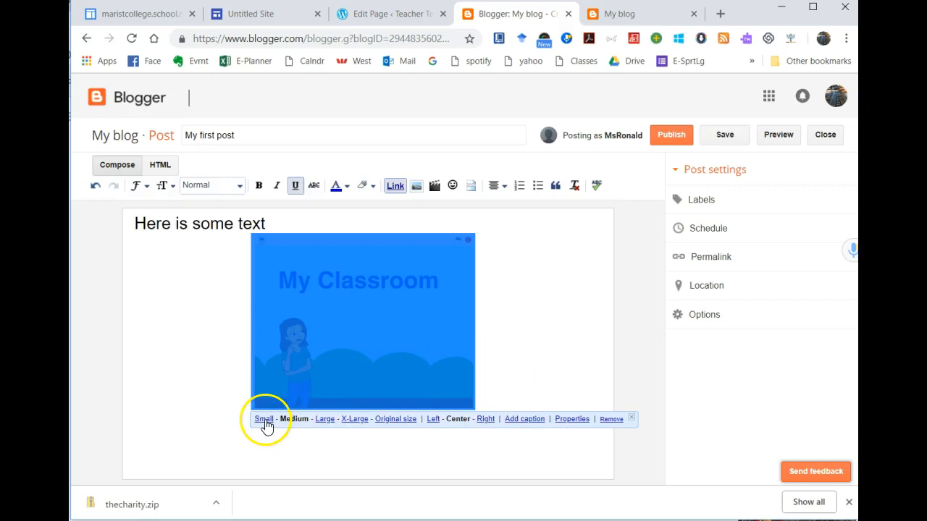
click(325, 419)
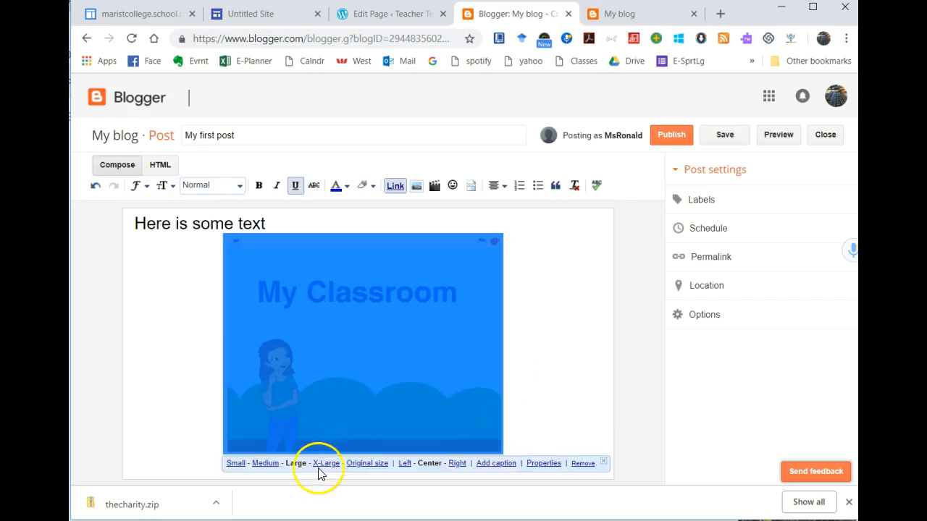
click(404, 464)
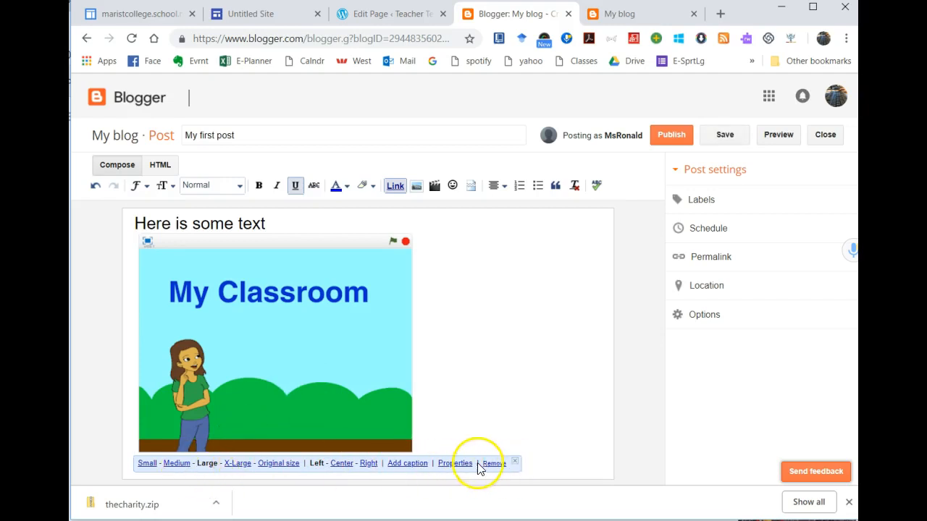
click(474, 393)
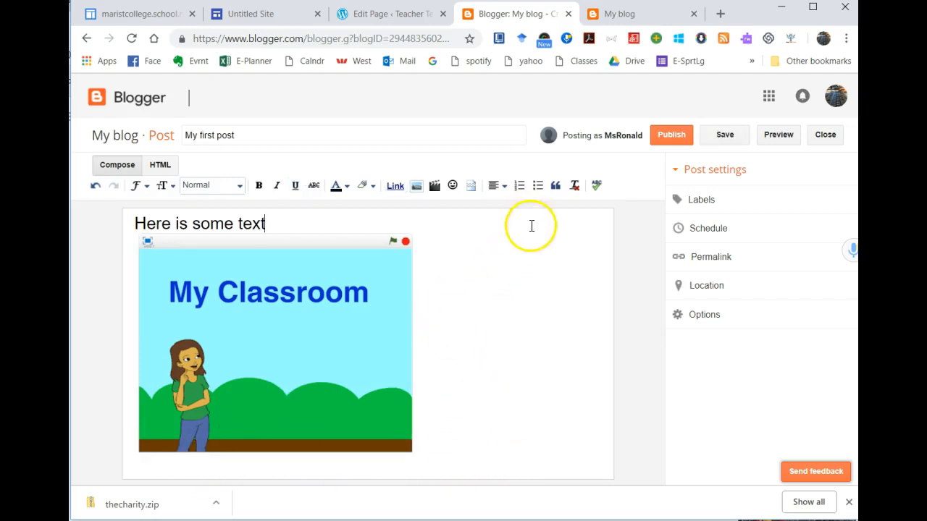
- Publish the post and reload the live blog page to check how it appears
click(666, 144)
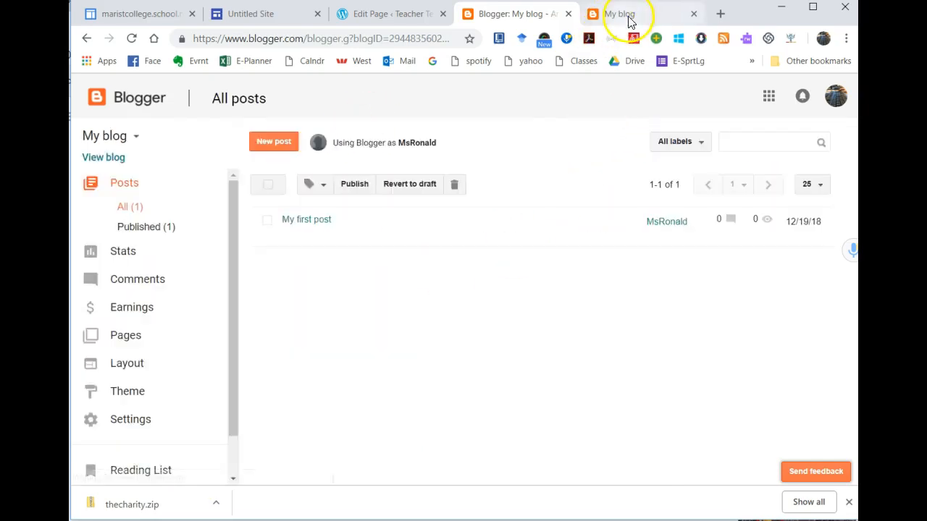
click(629, 15)
click(133, 38)
scroll(427, 297, down, 4)
scroll(427, 299, up, 4)
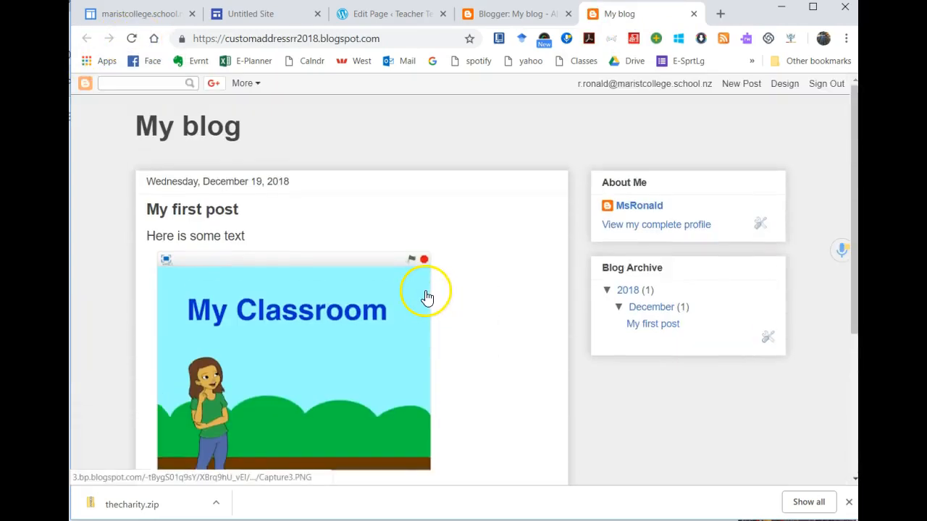
- Return to the Blogger dashboard and open the blog's theme for customization
click(514, 16)
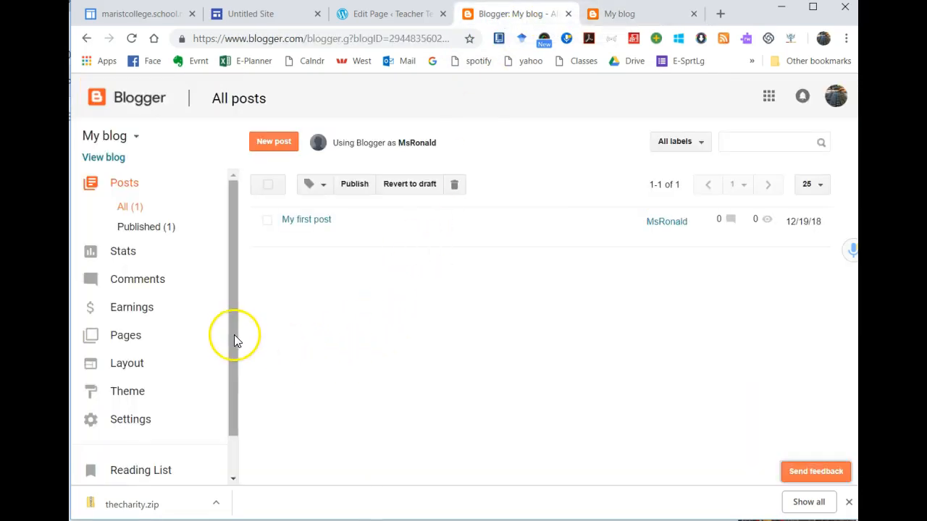
click(121, 395)
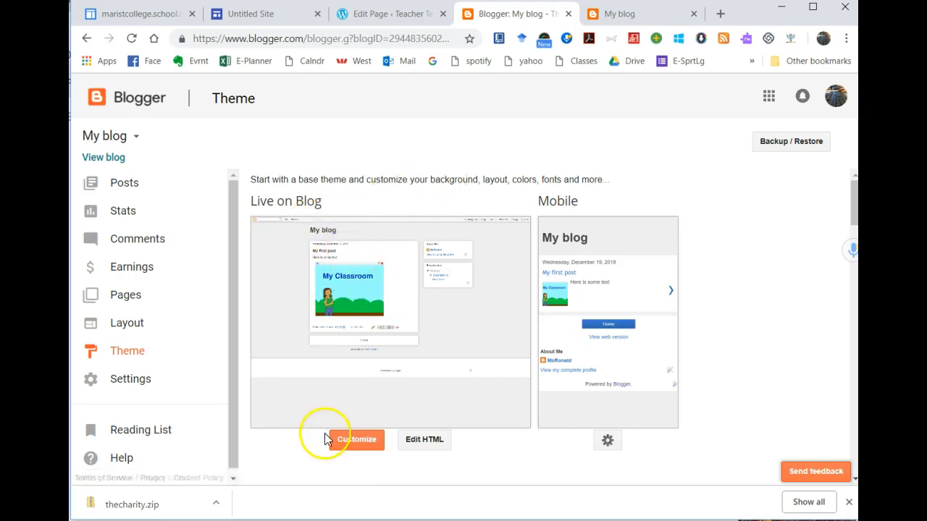
click(354, 439)
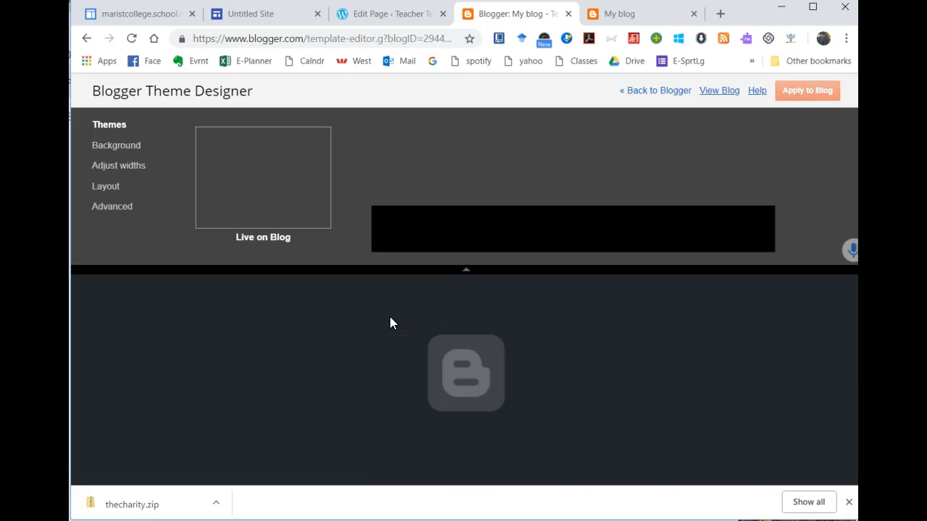
- Try the orange swirl variant of the Awesome Inc. theme in the preview
click(399, 233)
click(512, 231)
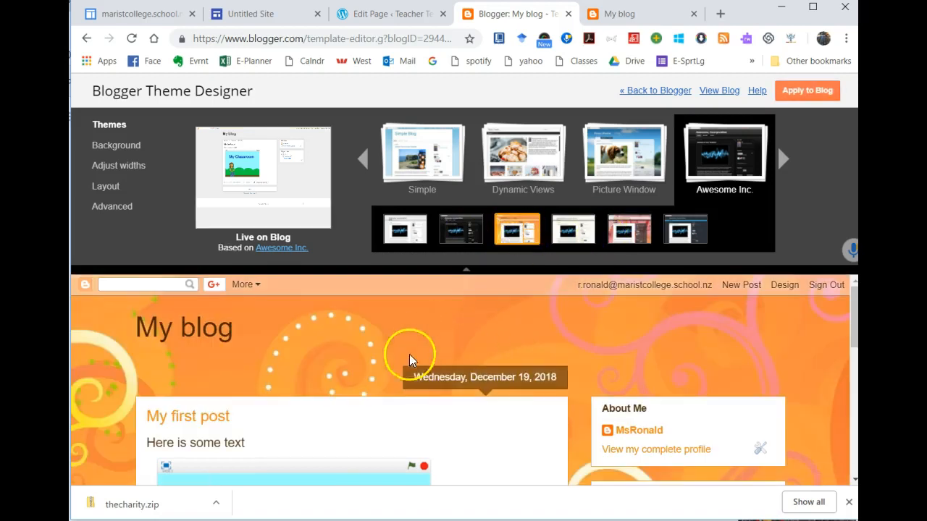
scroll(492, 354, down, 3)
scroll(492, 354, up, 3)
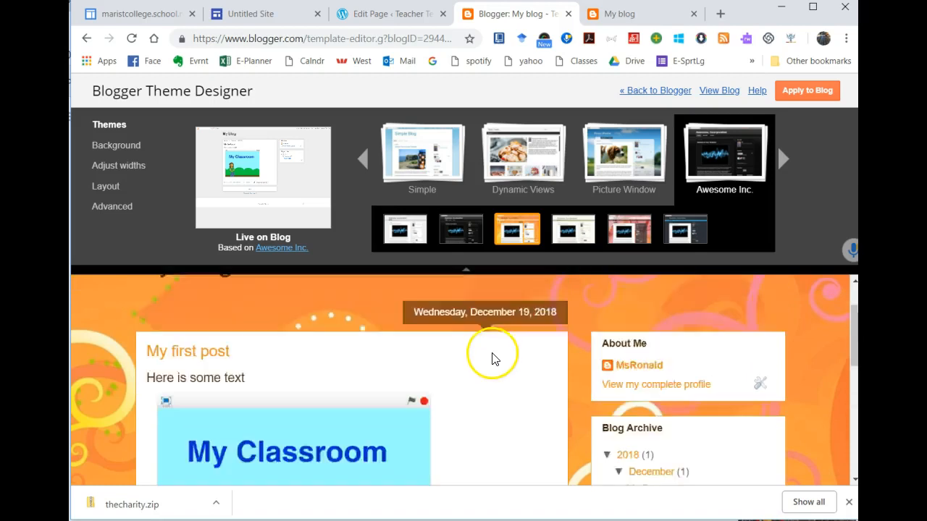
- Choose the red watercolour variant of the Awesome Inc. theme and apply it to the blog
click(630, 230)
scroll(502, 372, down, 3)
scroll(502, 372, up, 3)
click(796, 93)
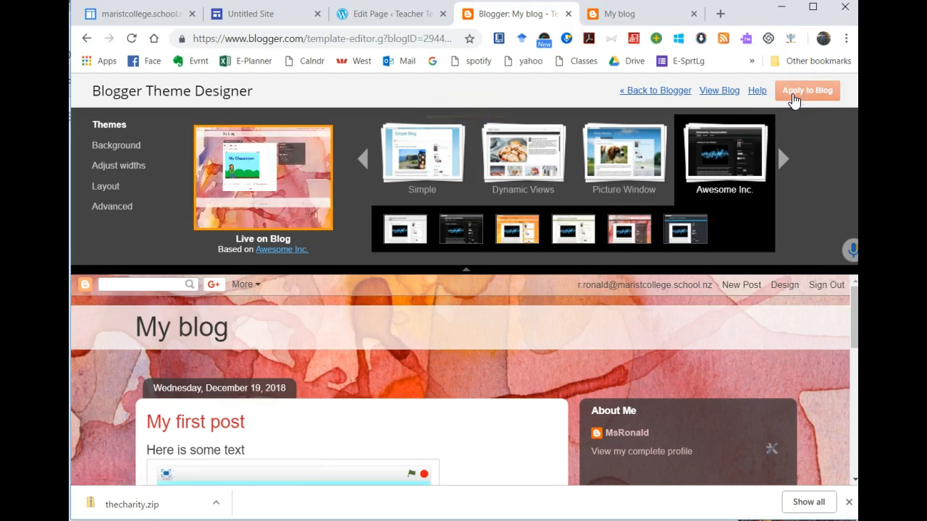
- Reload the live blog and examine the new theme, the post layout and the comment link below the post
click(637, 21)
click(132, 39)
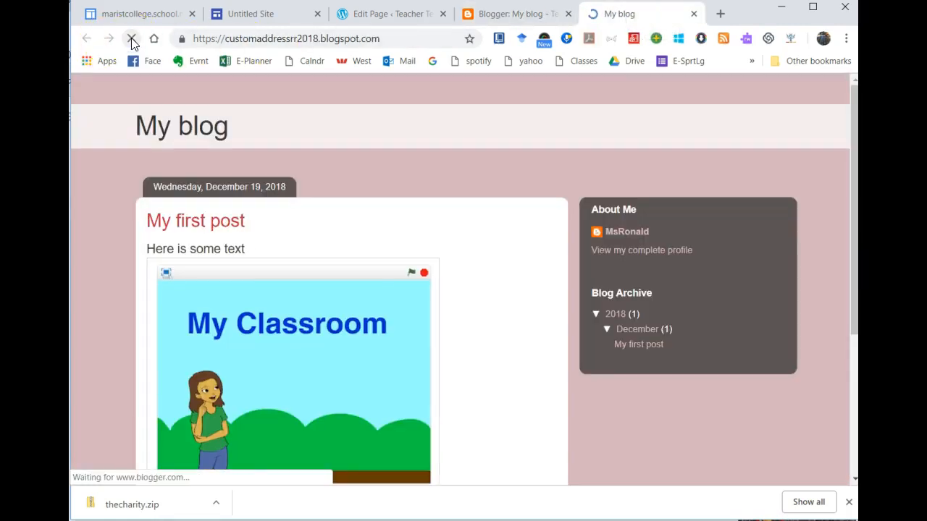
click(133, 40)
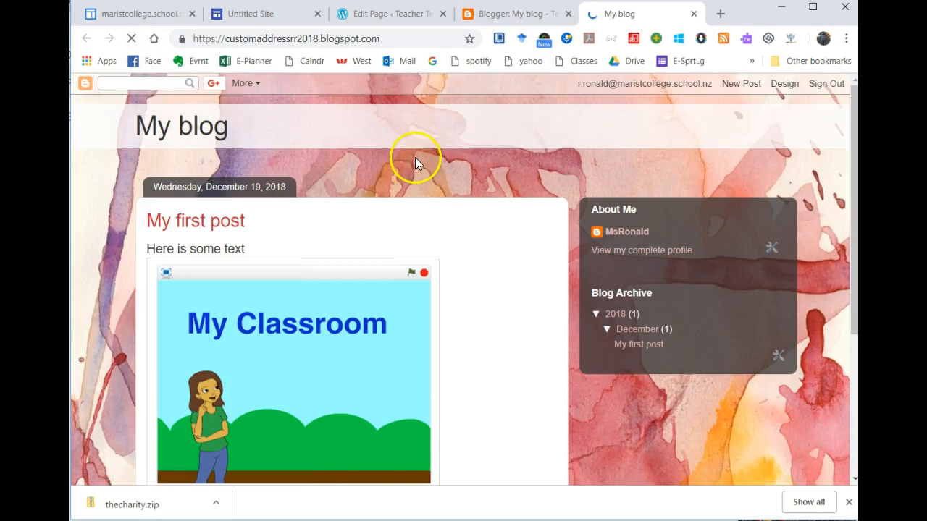
scroll(483, 275, down, 3)
scroll(482, 279, up, 3)
scroll(485, 260, down, 1)
scroll(490, 310, down, 2)
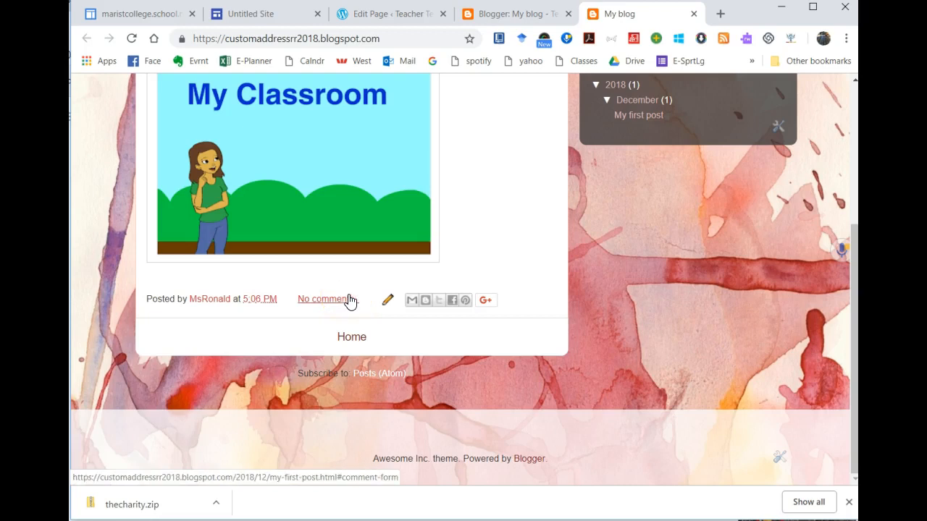
scroll(473, 207, up, 3)
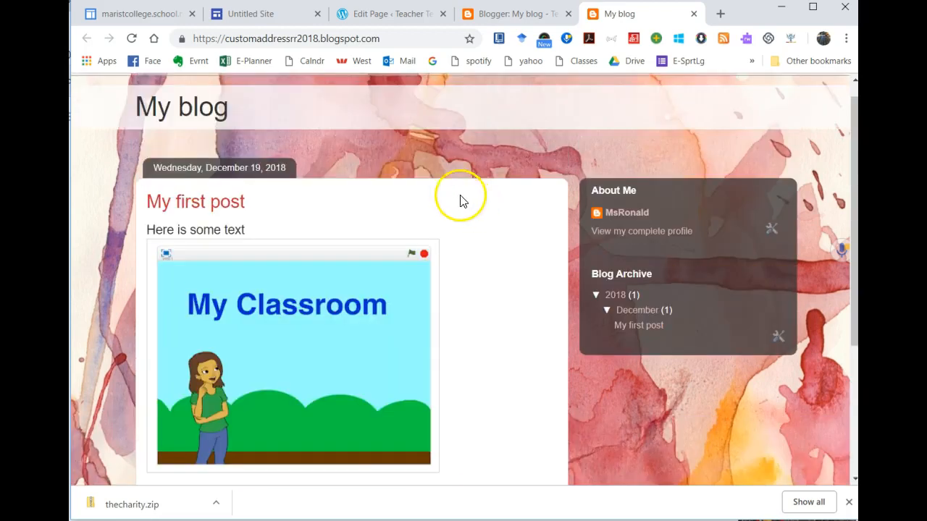
scroll(420, 270, down, 3)
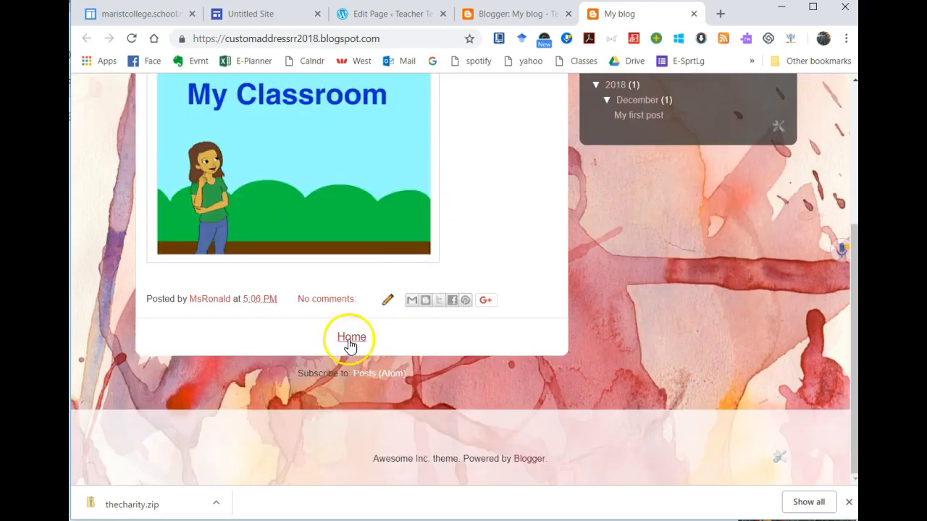
- Publish the comment "Hello" on the first post, using the signed-in Google profile
click(325, 306)
click(274, 193)
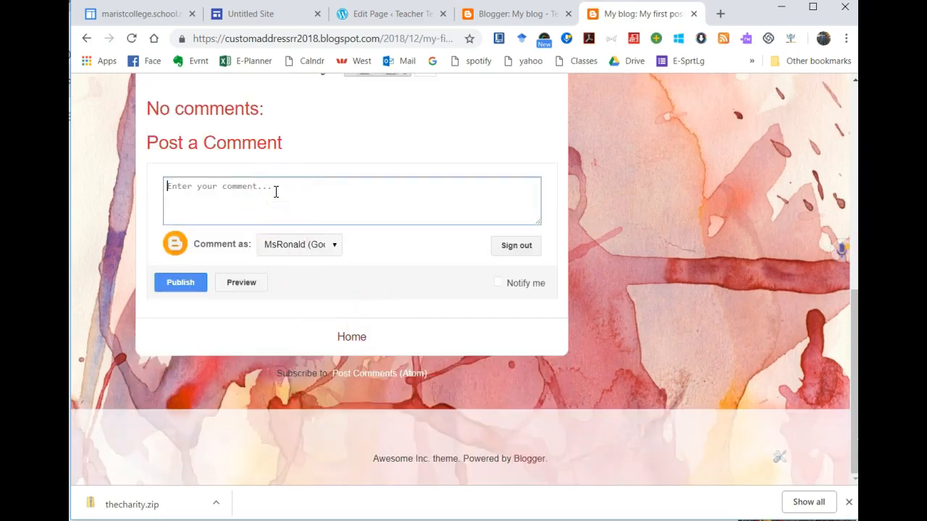
click(335, 245)
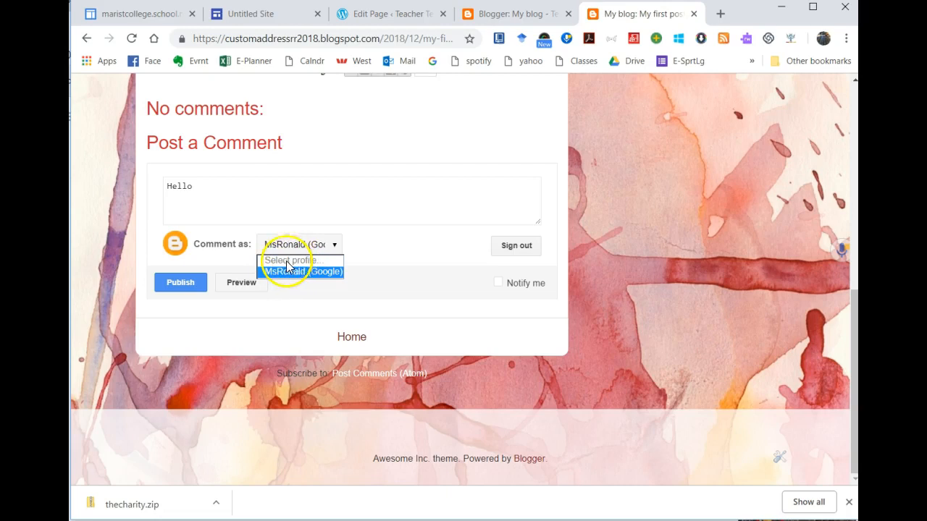
click(355, 243)
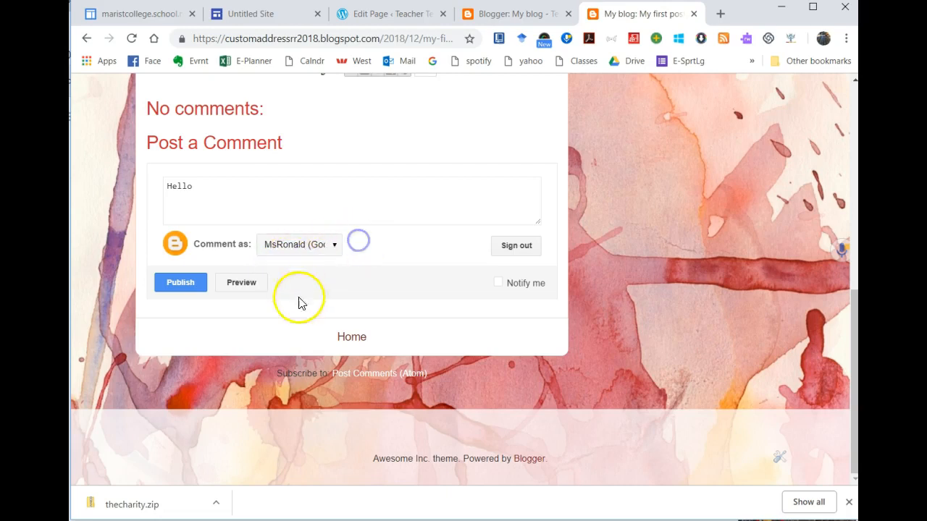
click(180, 283)
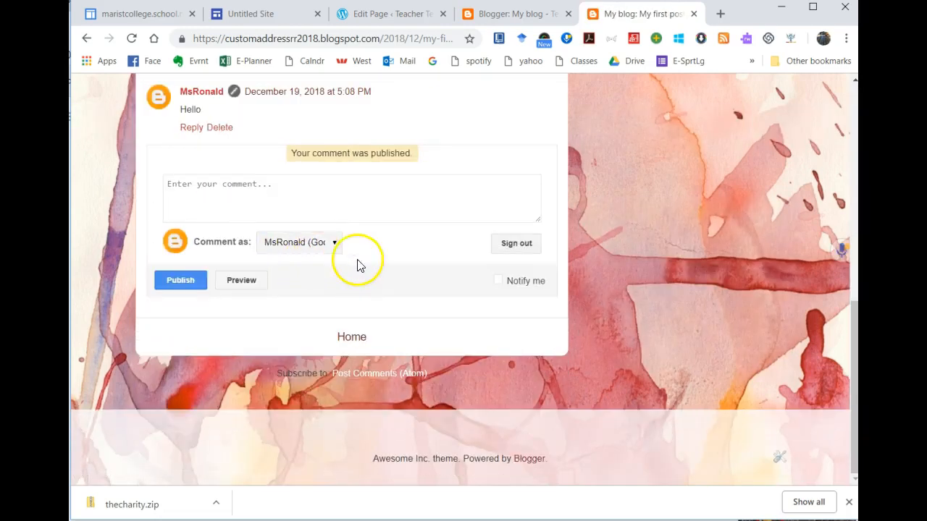
scroll(574, 220, up, 2)
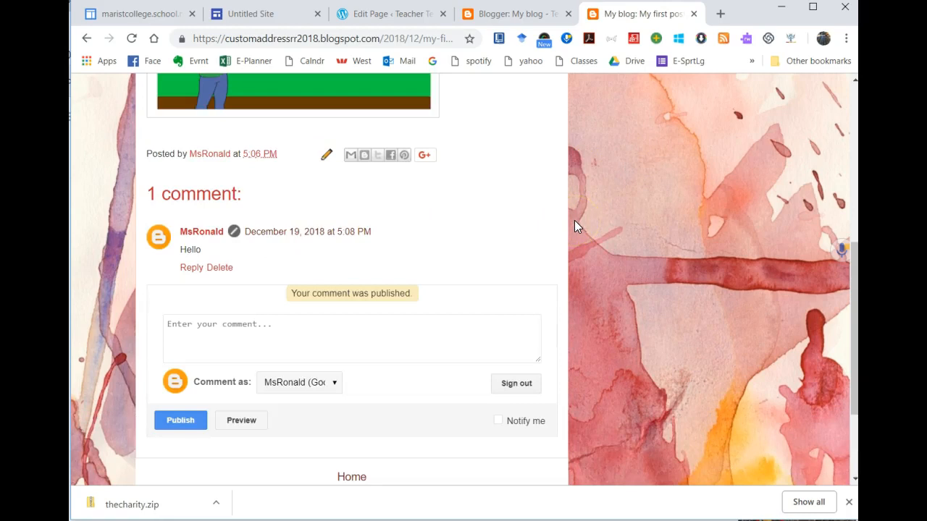
scroll(574, 220, up, 5)
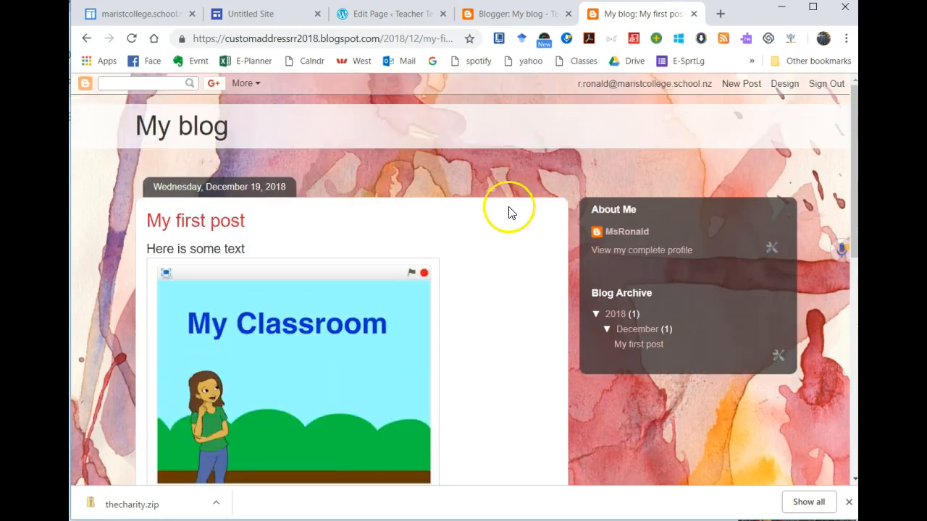
- Return to the blog's dashboard and examine its basic settings, from title and privacy down to author and reader permissions
click(500, 23)
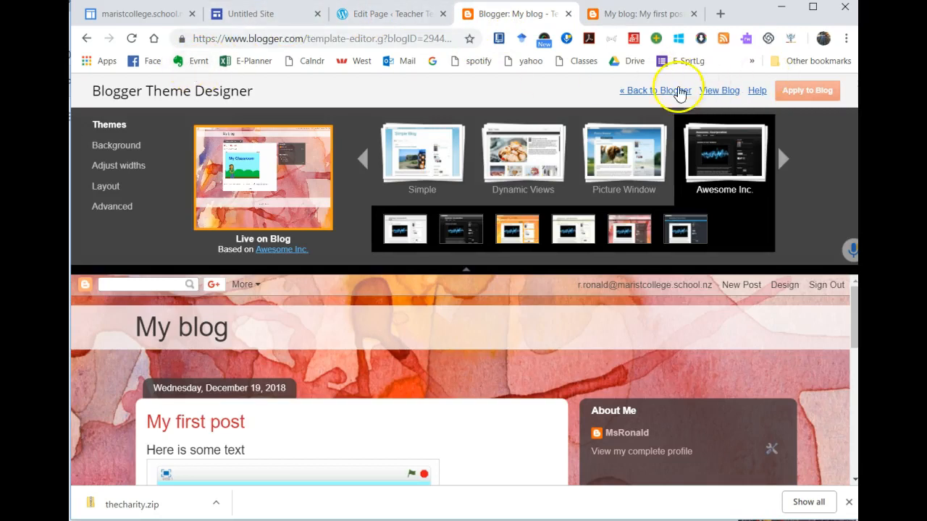
click(656, 93)
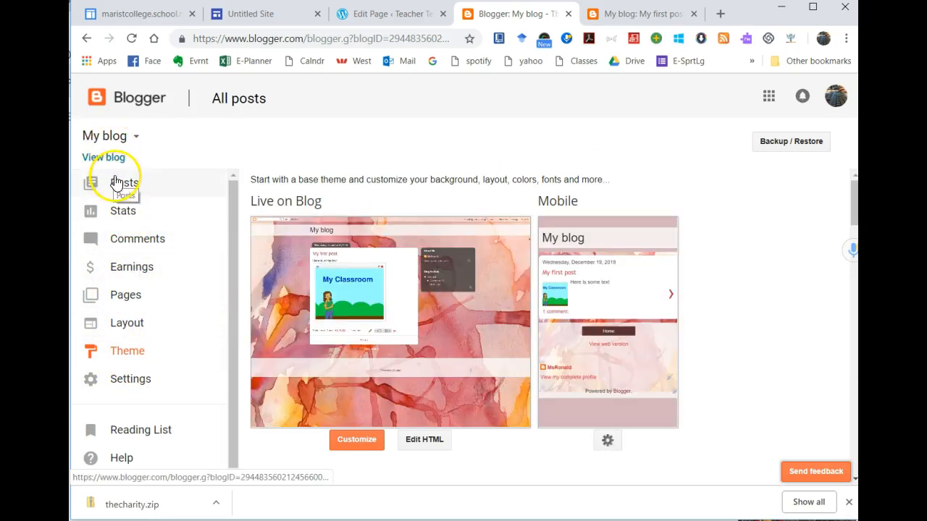
click(130, 381)
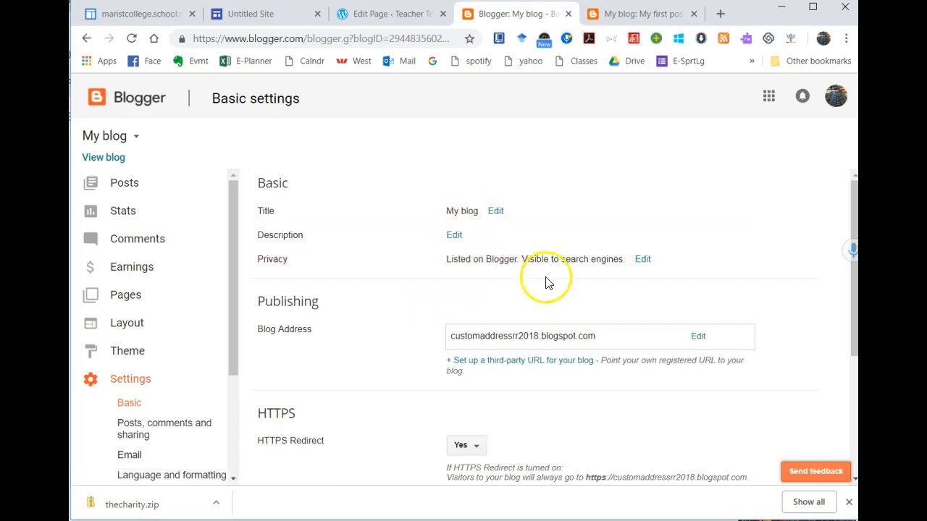
scroll(367, 324, down, 1)
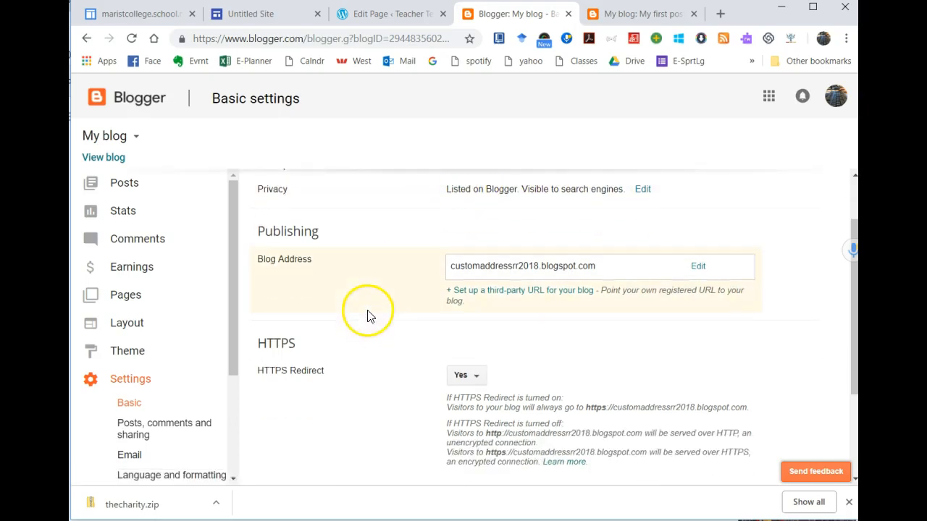
scroll(362, 293, down, 1)
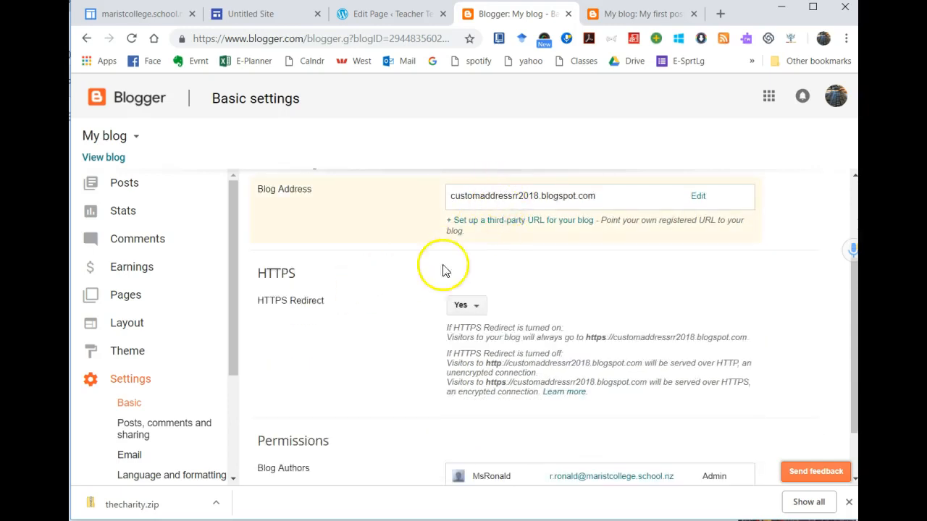
scroll(352, 352, down, 1)
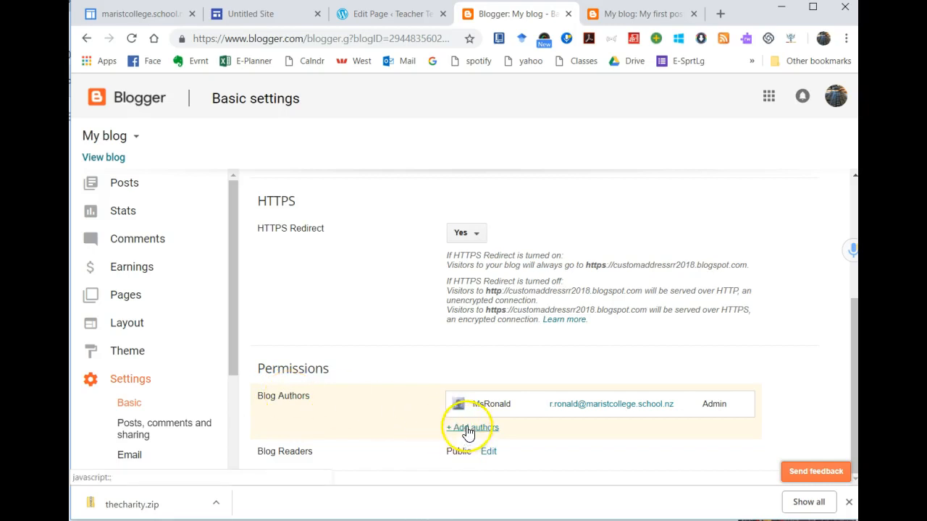
- Open the posts, comments and sharing settings and allow anyone, including anonymous users, to comment
click(163, 428)
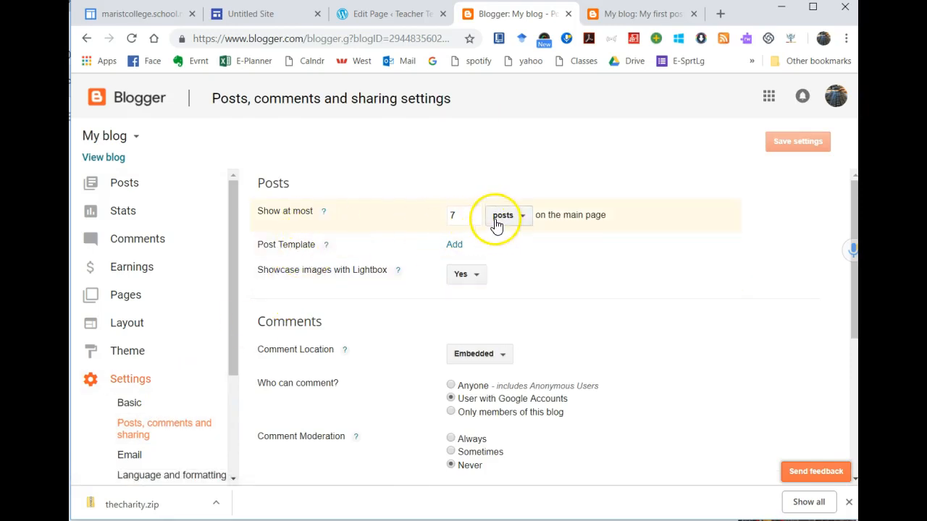
scroll(520, 336, down, 1)
scroll(520, 337, down, 2)
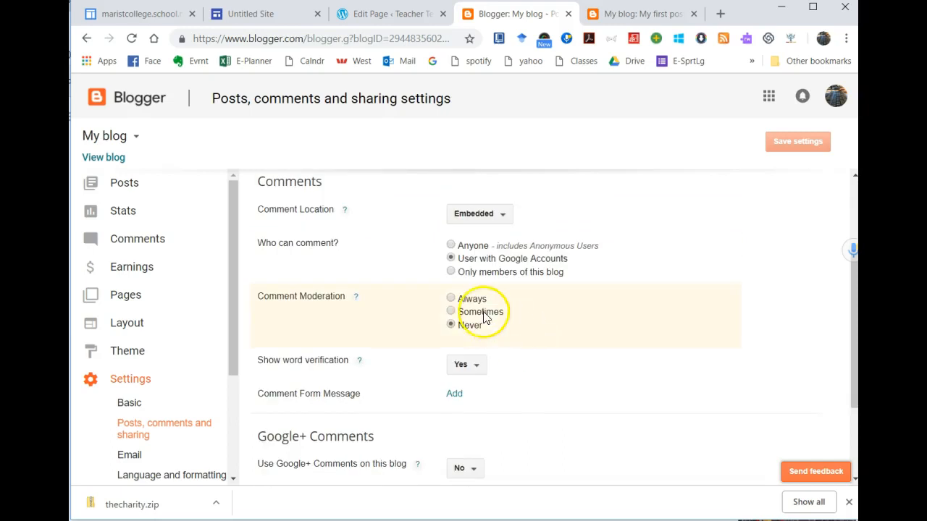
click(450, 259)
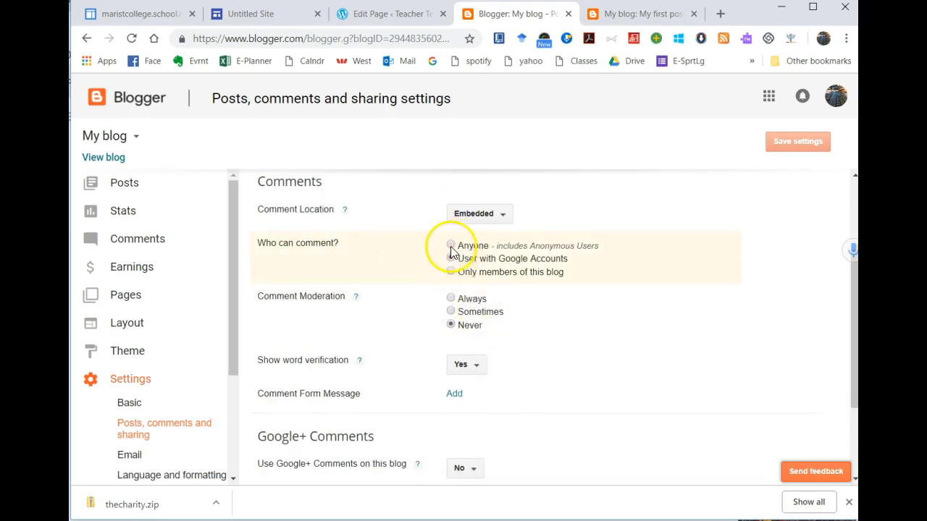
click(451, 246)
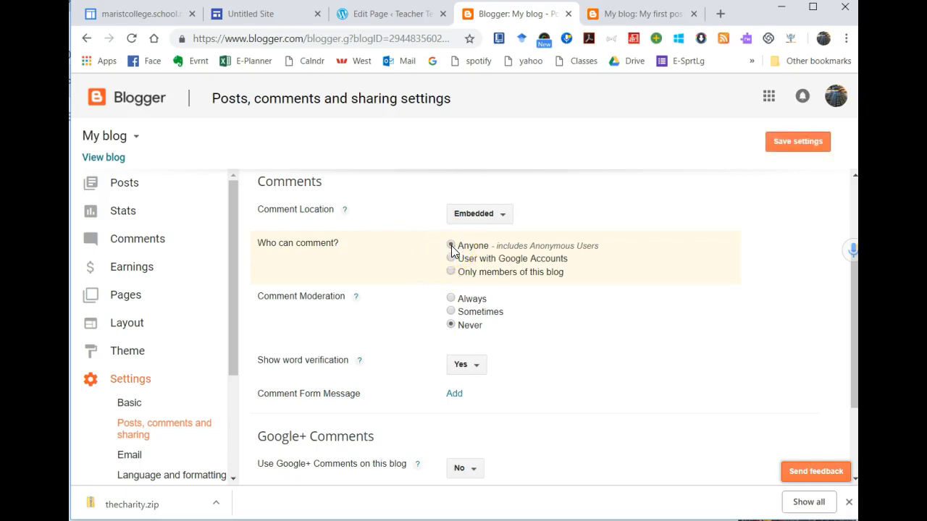
- Set comment moderation to Always and place the cursor in the email field for moderation requests
click(453, 327)
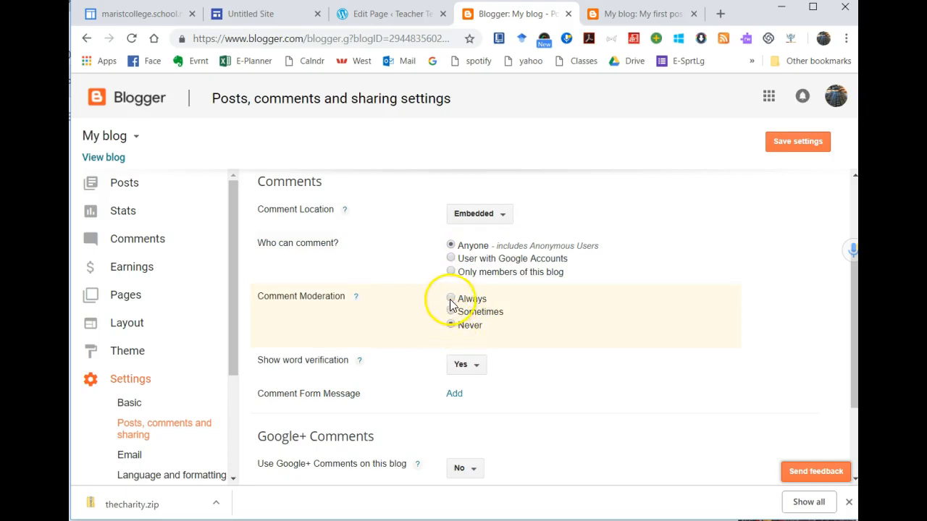
click(450, 299)
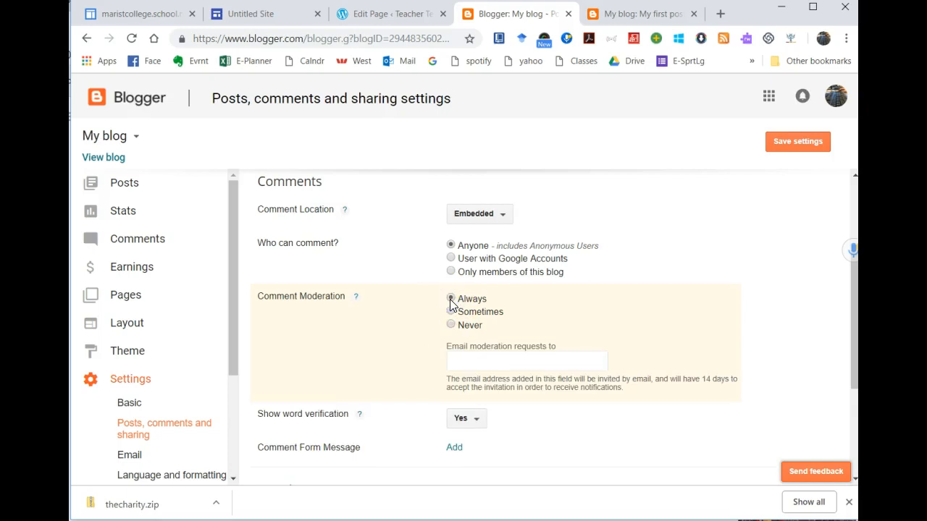
click(468, 361)
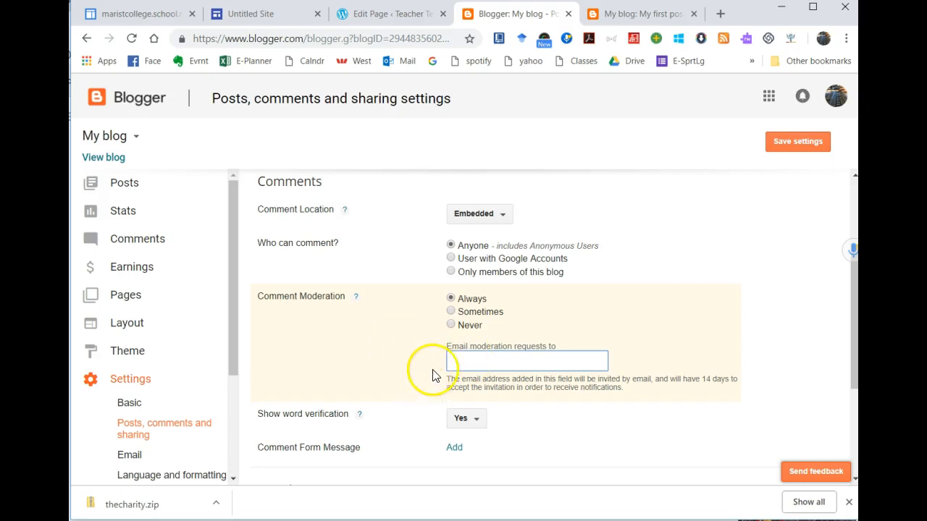
- Set word verification for comments to No and look over the remaining sharing settings
scroll(361, 376, down, 3)
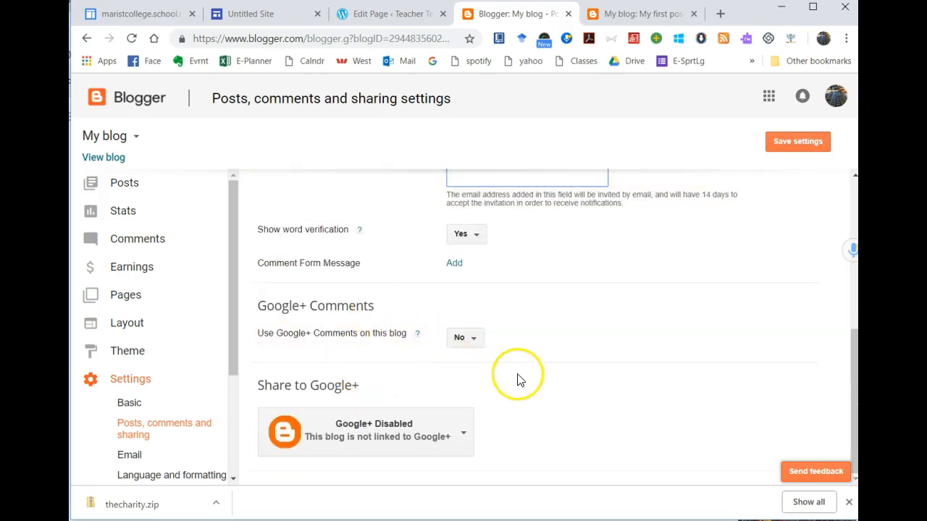
click(471, 235)
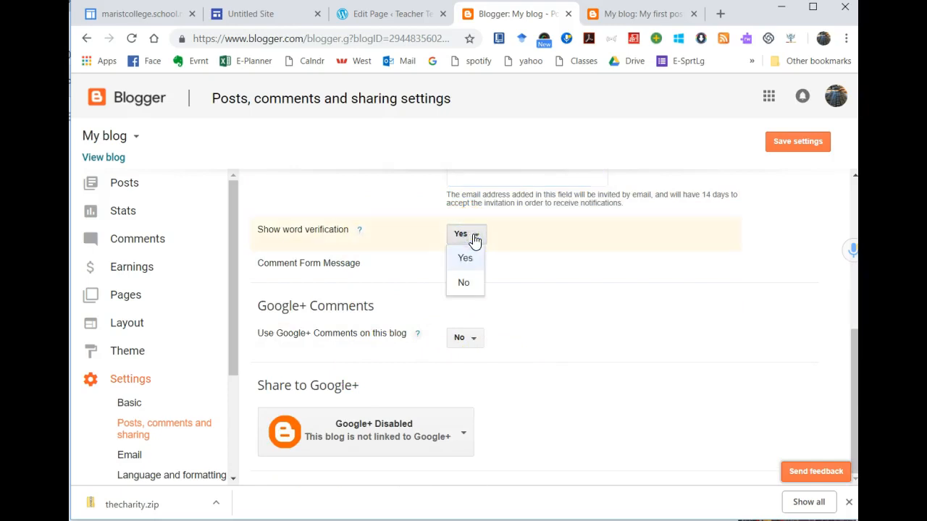
click(464, 284)
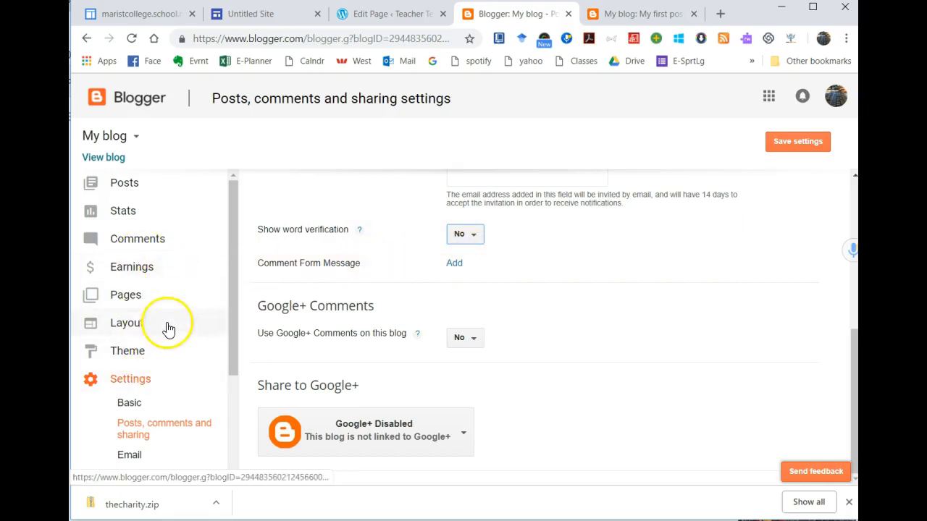
scroll(148, 330, down, 3)
scroll(151, 331, up, 3)
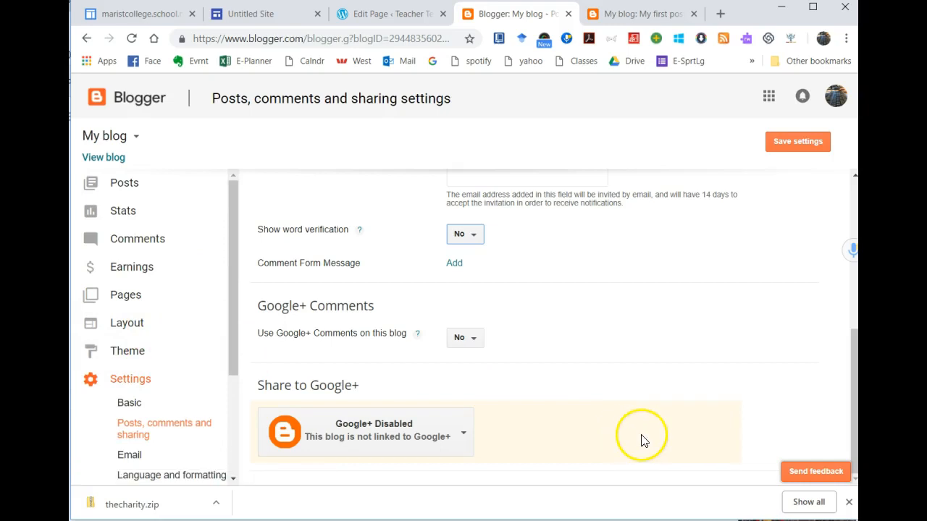